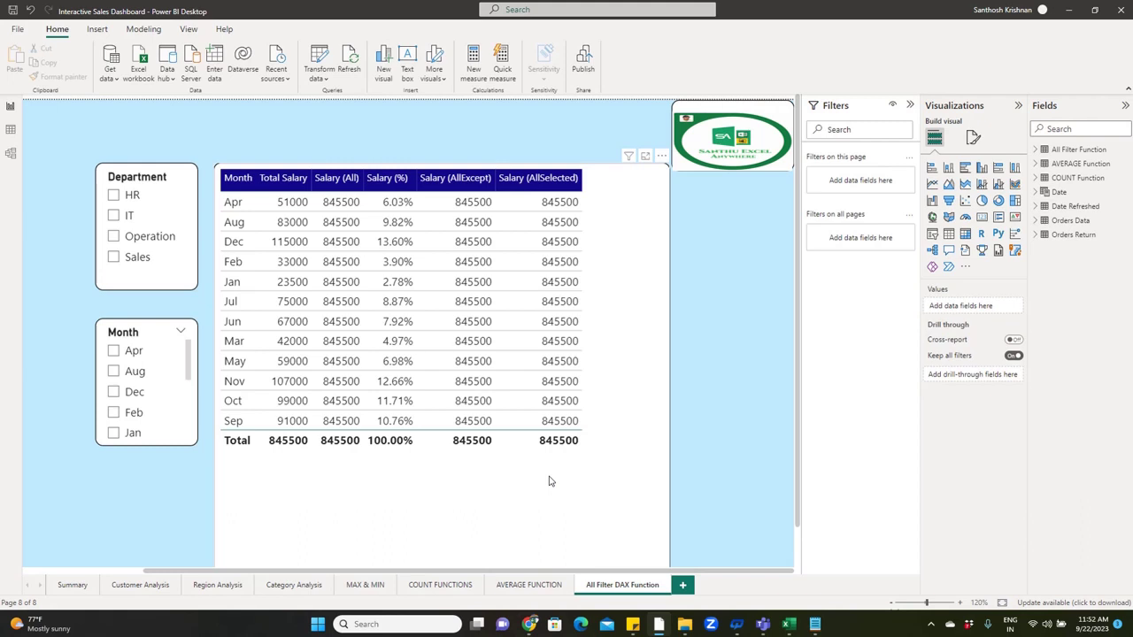
Step: Remove the measure columns from the table visual, leaving only Month
left_click(463, 531)
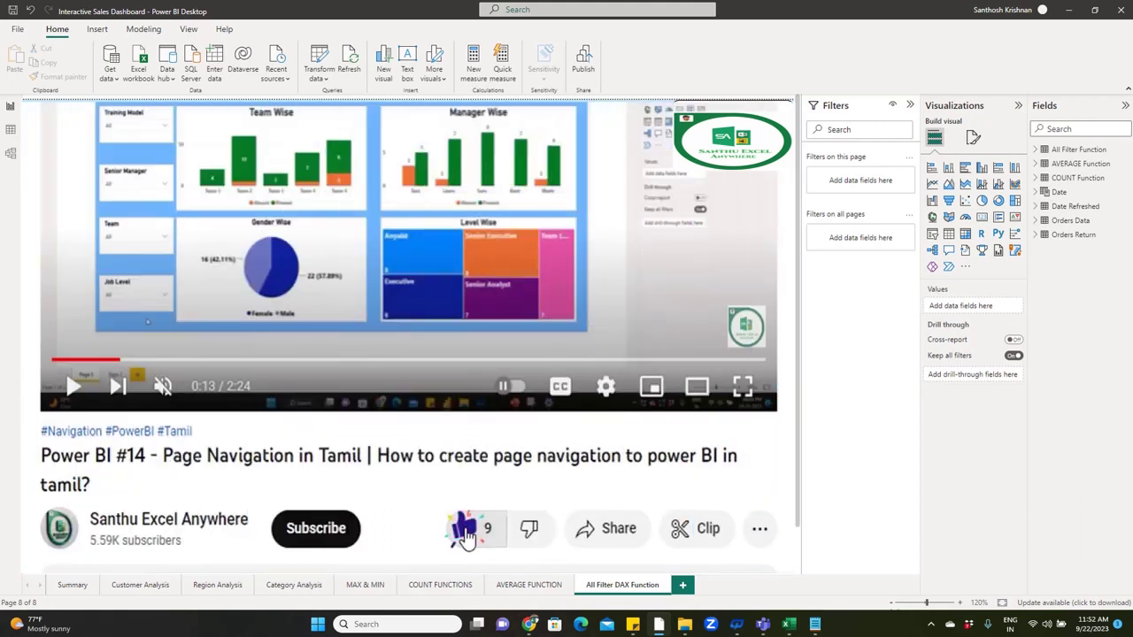
left_click(321, 531)
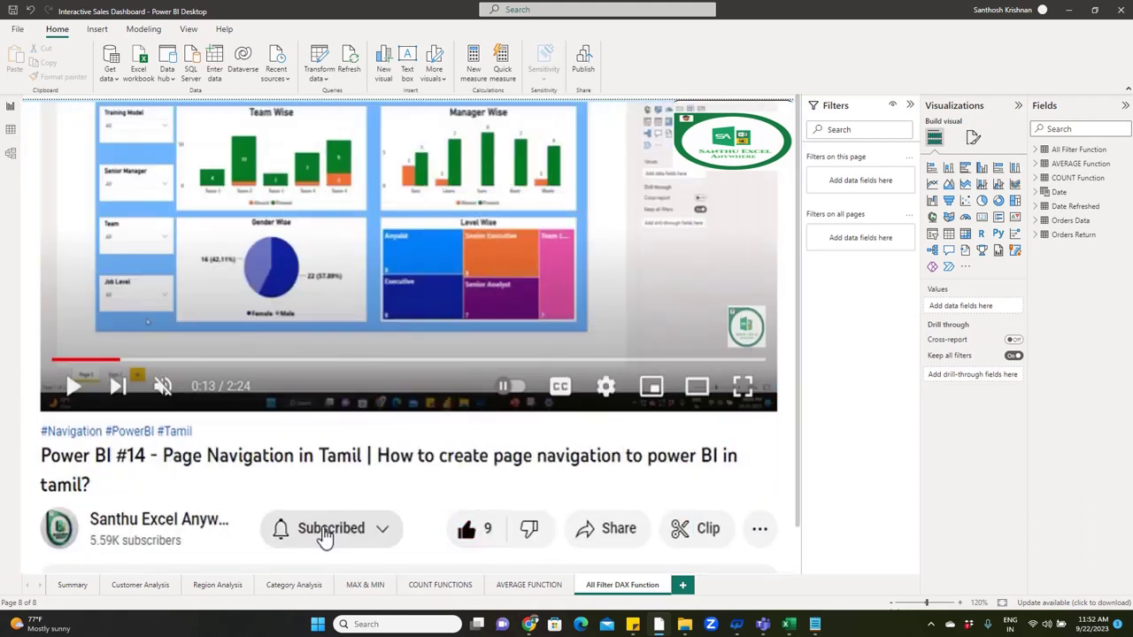
left_click(384, 531)
left_click(345, 372)
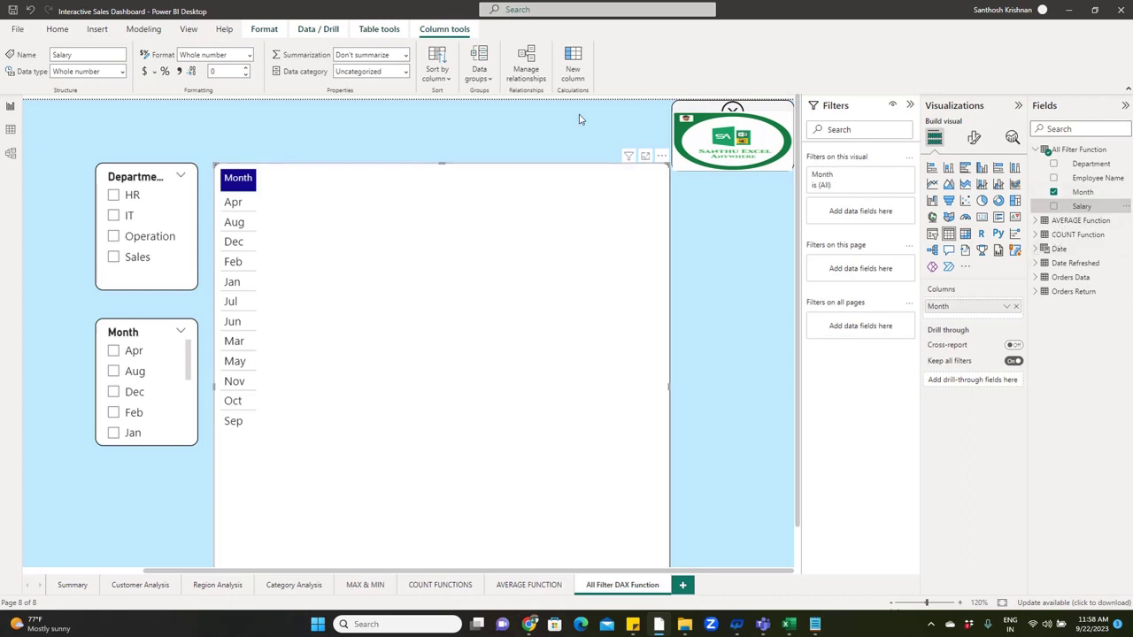
Step: Create Totaly Salary = SUM('All Filter Function'[Salary]) and add it to the table beside Month
left_click(57, 28)
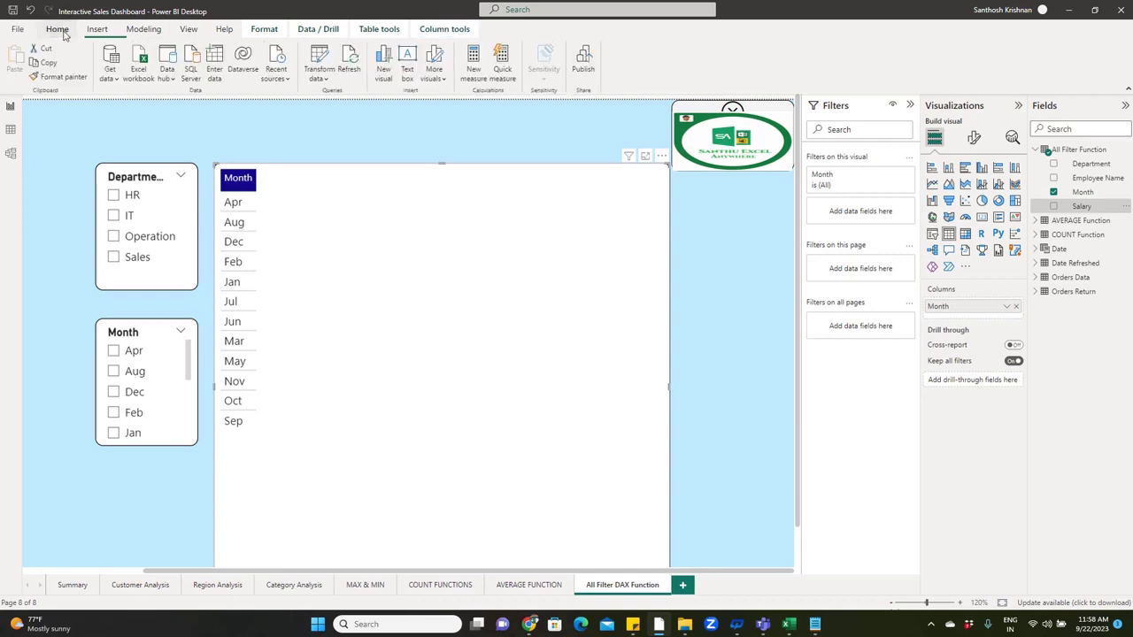
left_click(471, 63)
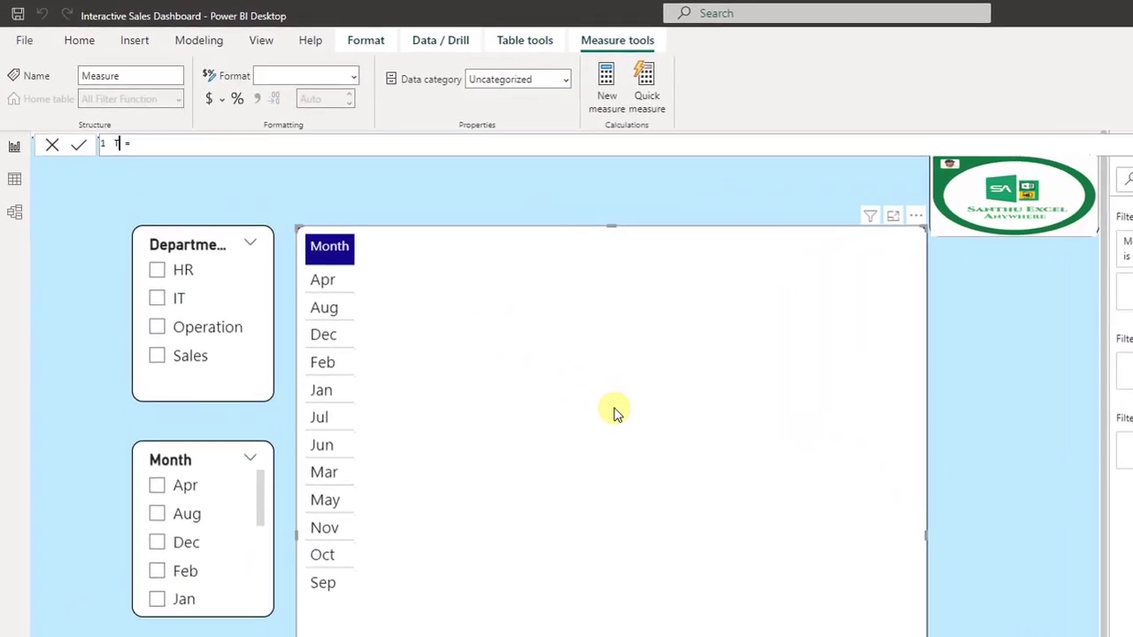
type("Totaly S")
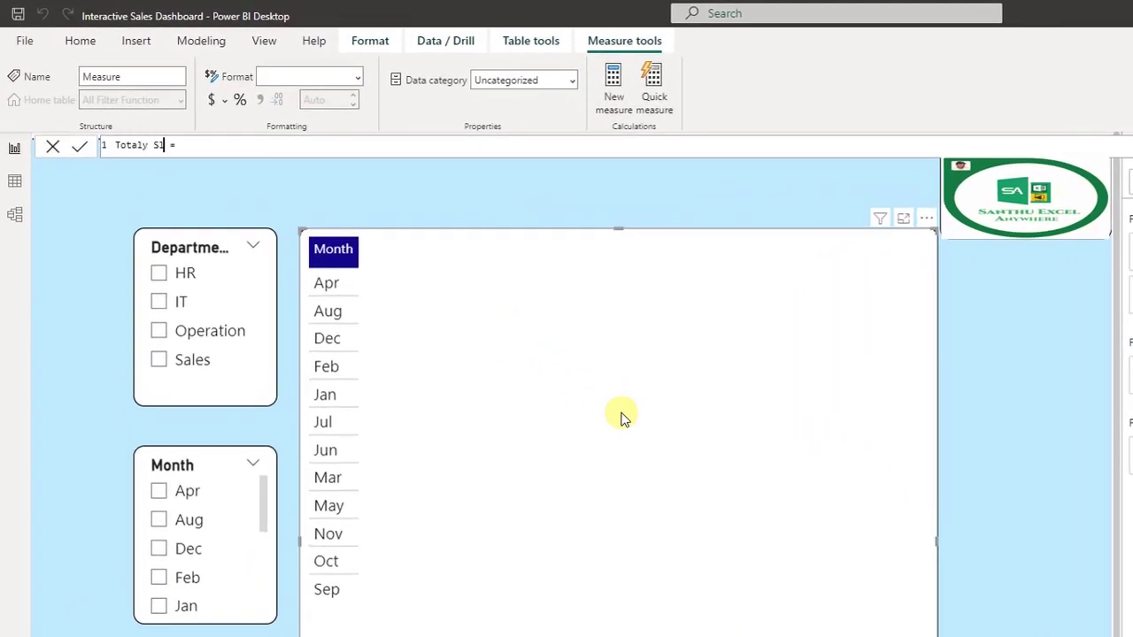
type("alary")
left_click(392, 147)
type("SUM")
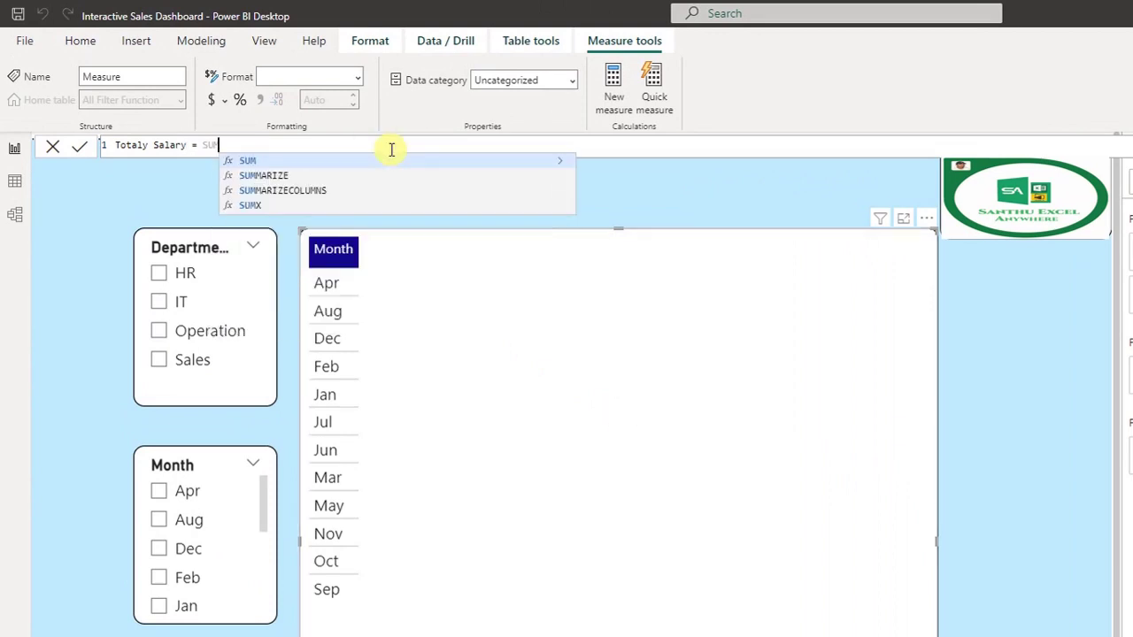
type("(")
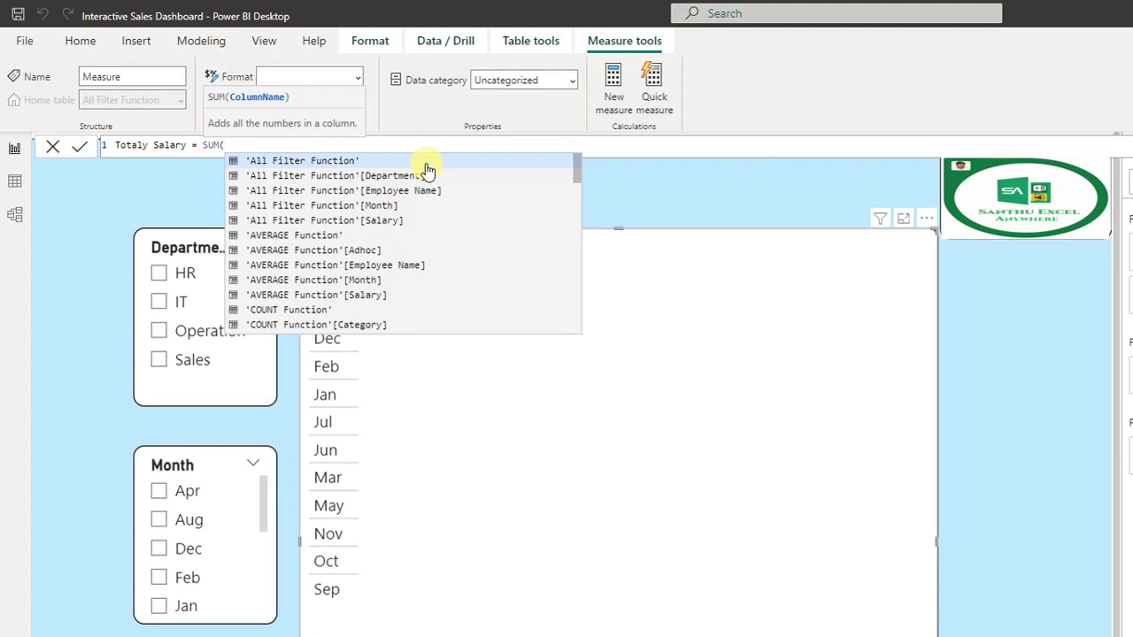
type("Salary")
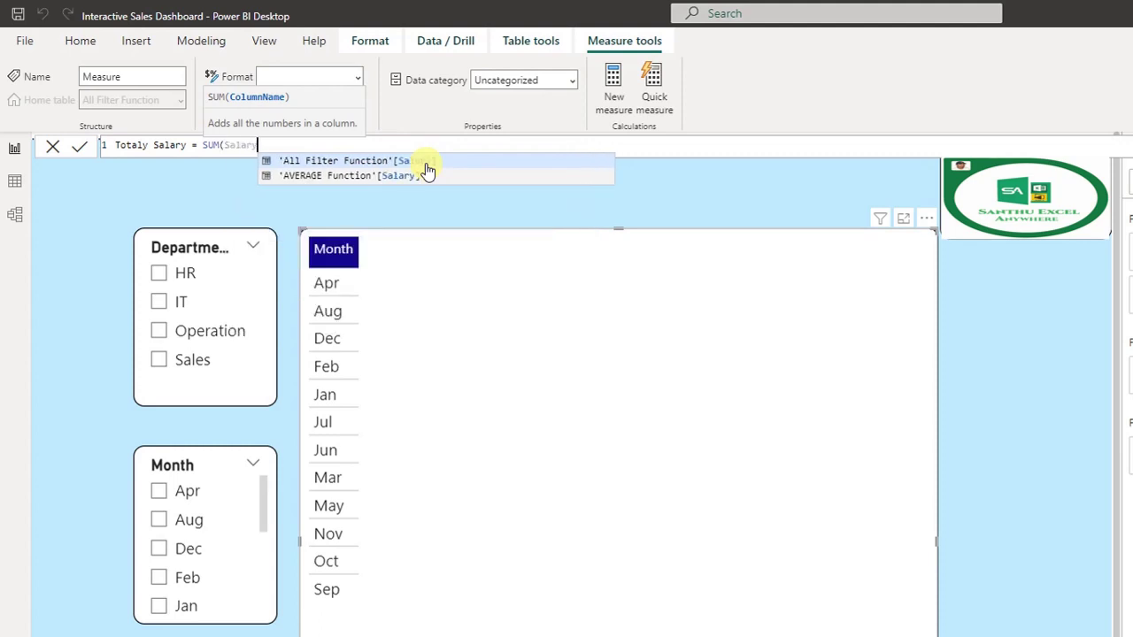
left_click(426, 168)
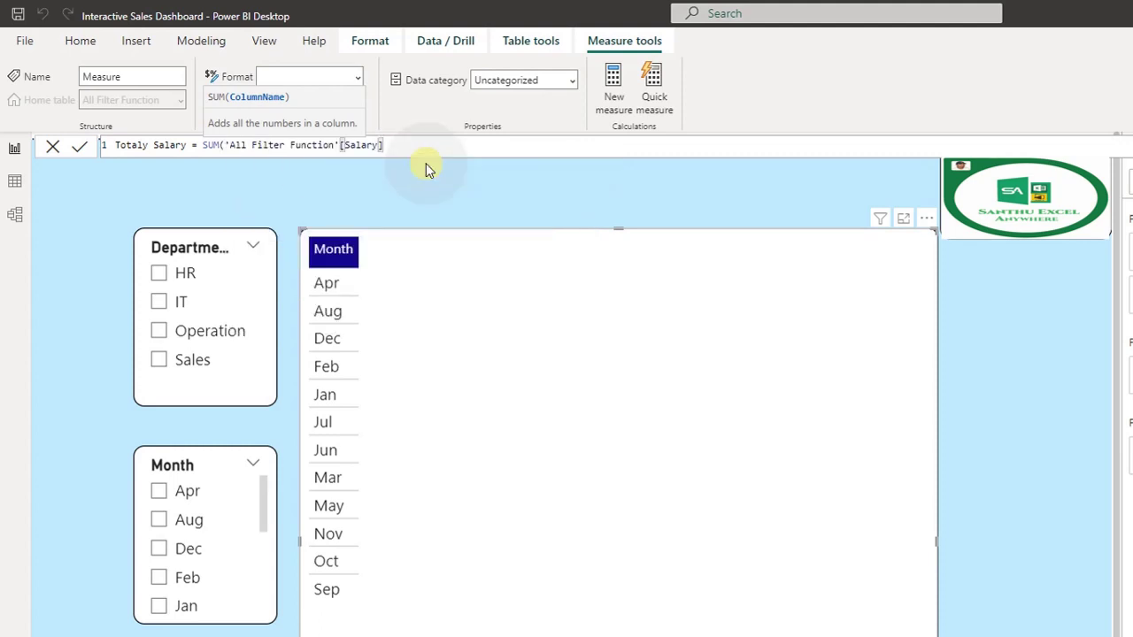
type(")")
left_click(79, 146)
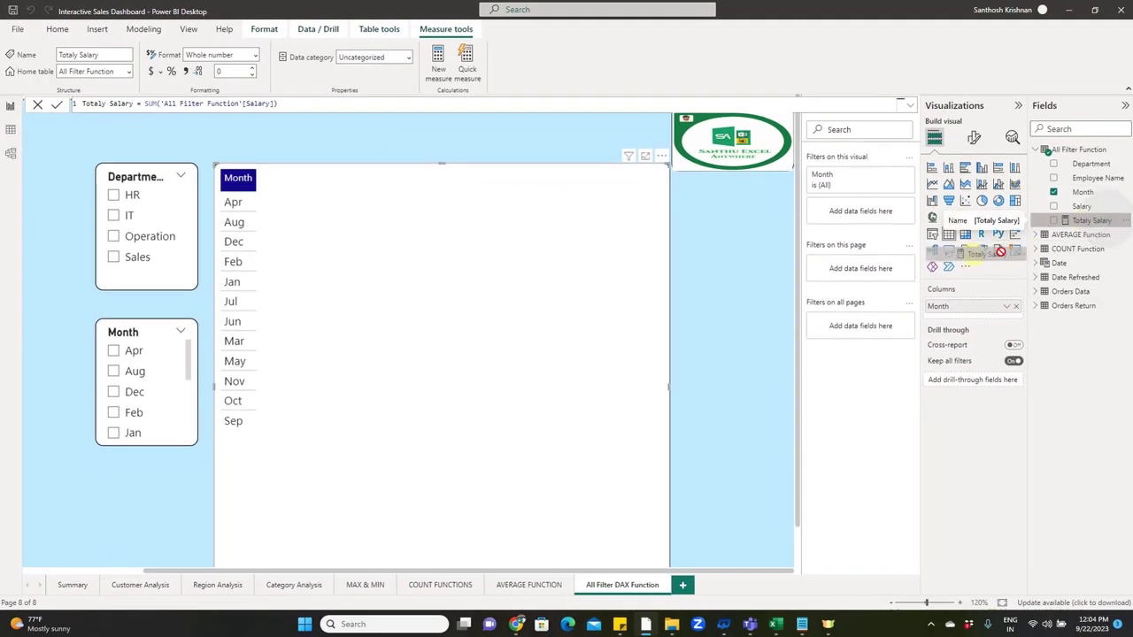
left_click_drag(1107, 223, 412, 256)
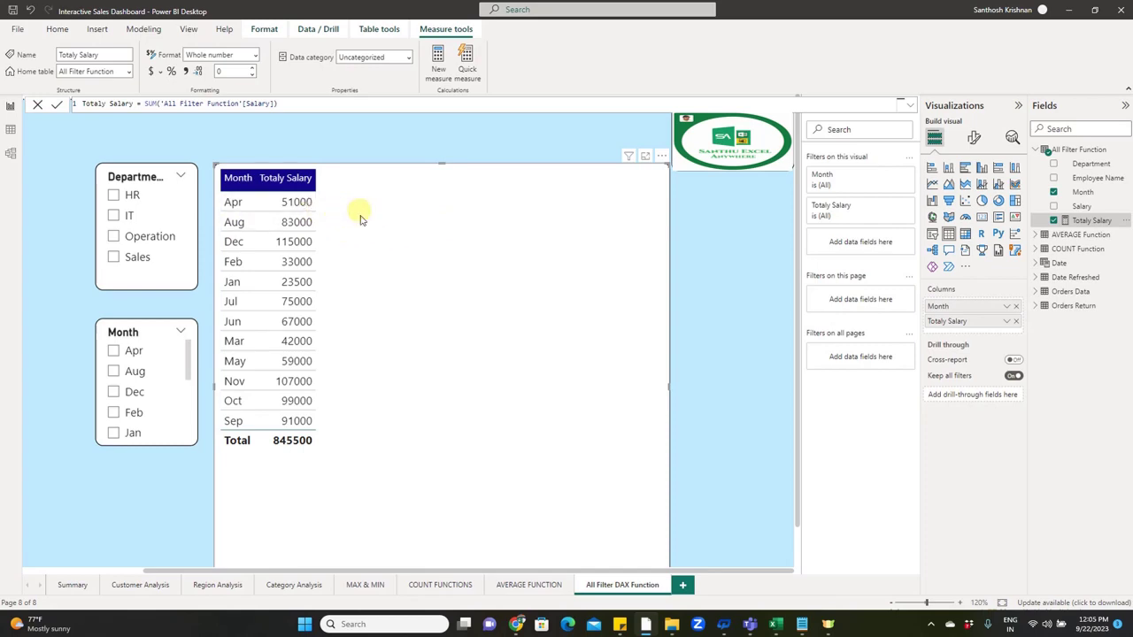
Step: Start the Total Salary (All) measure as CALCULATE over [Totaly Salary]
left_click(442, 63)
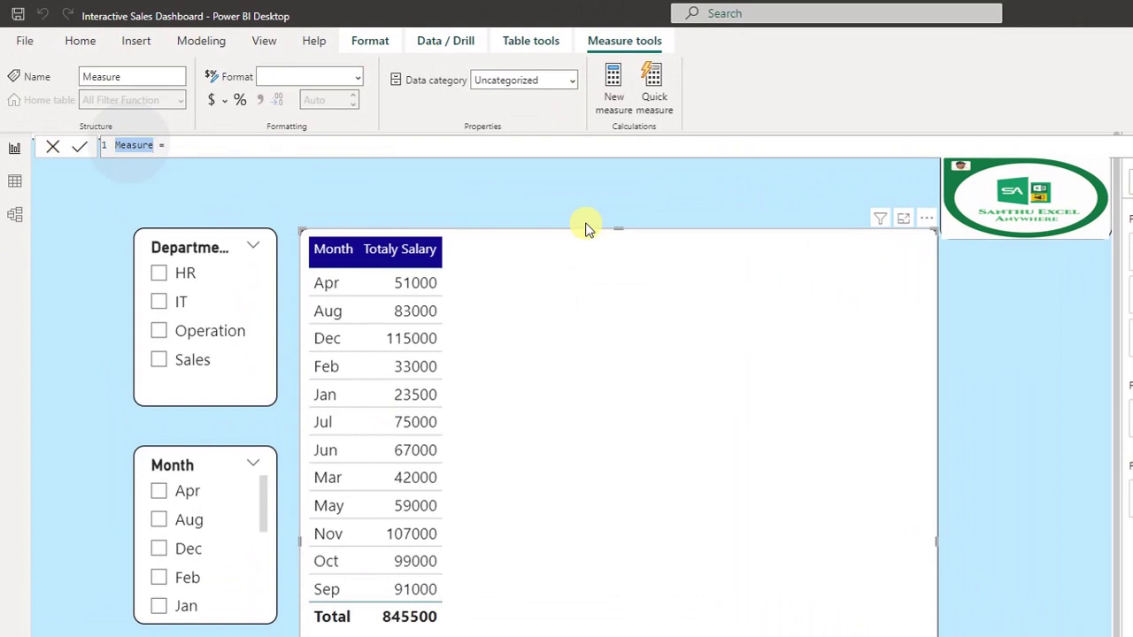
type("Total Salary (All")
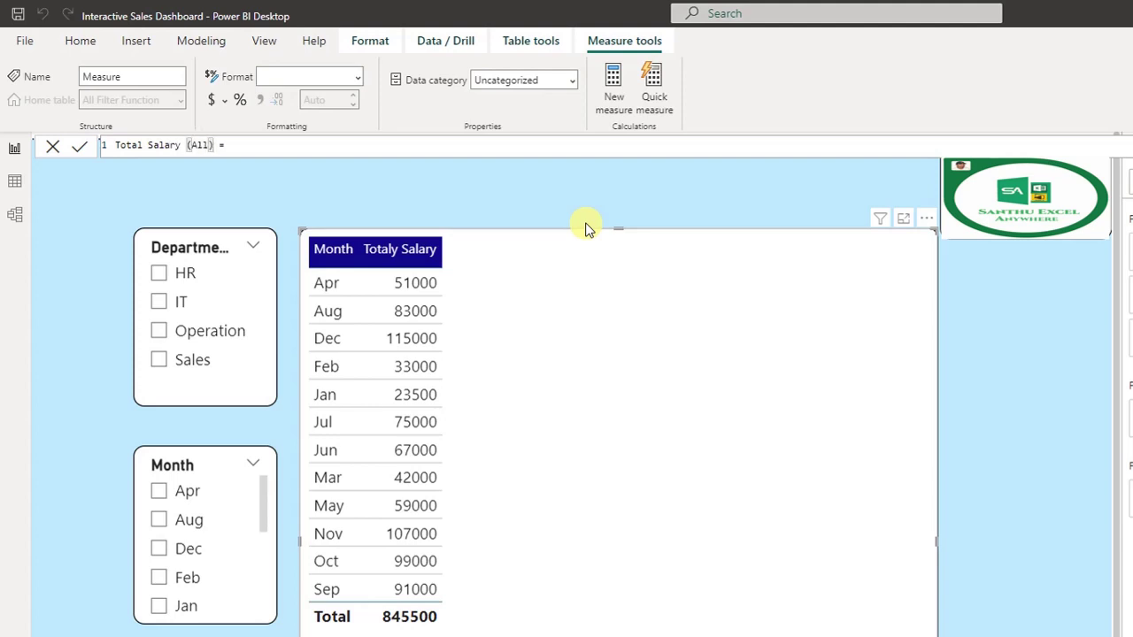
left_click(425, 141)
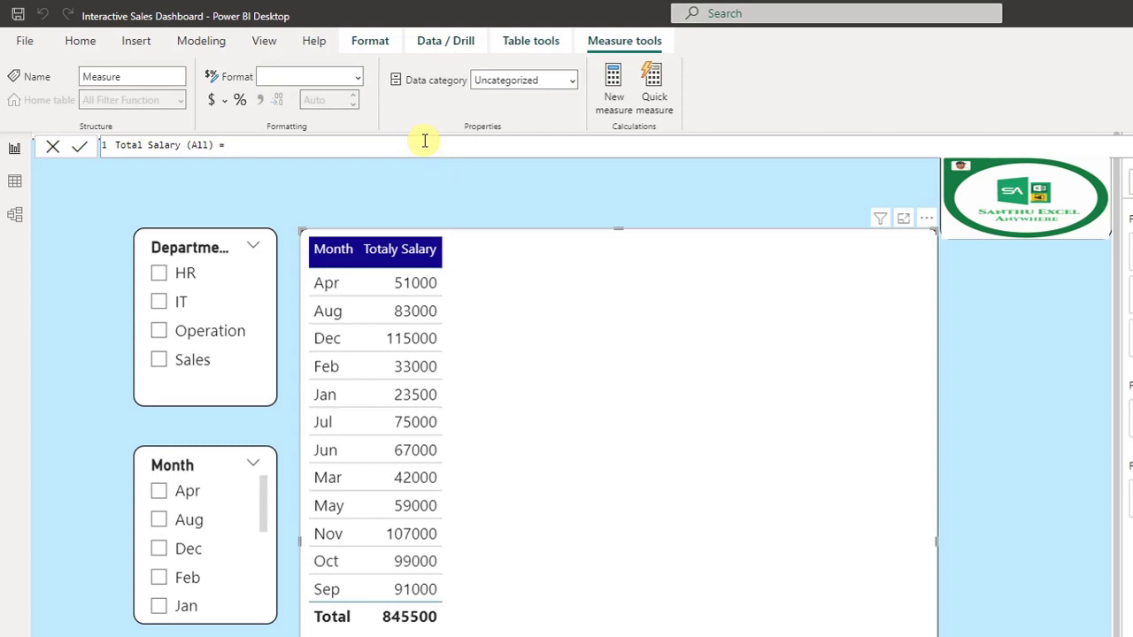
type("Ca")
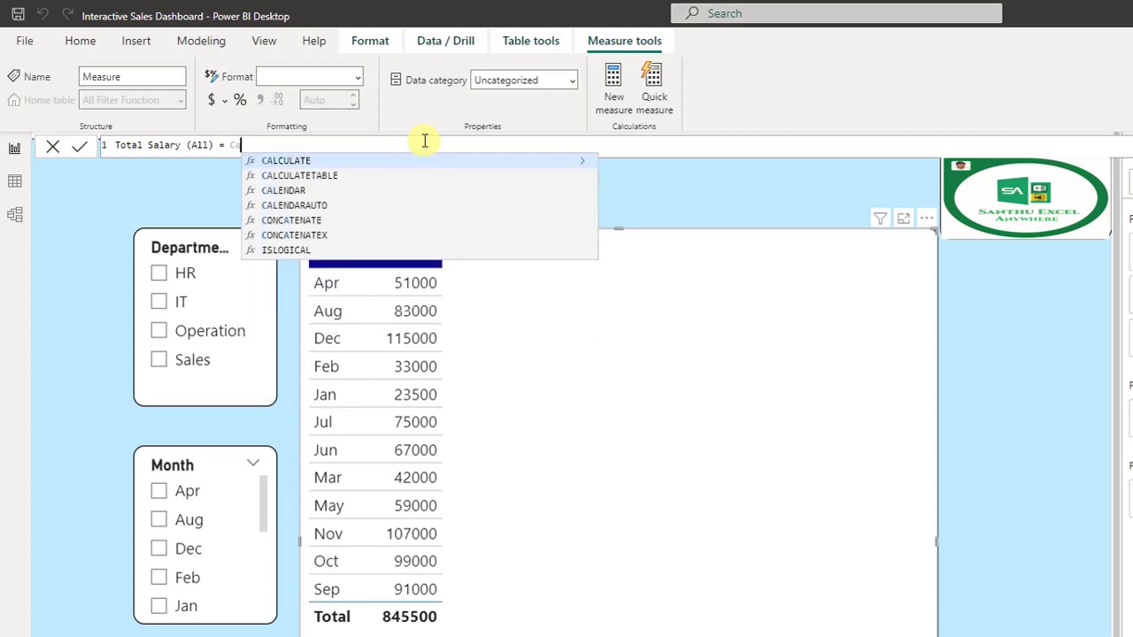
type("lc")
left_click(372, 164)
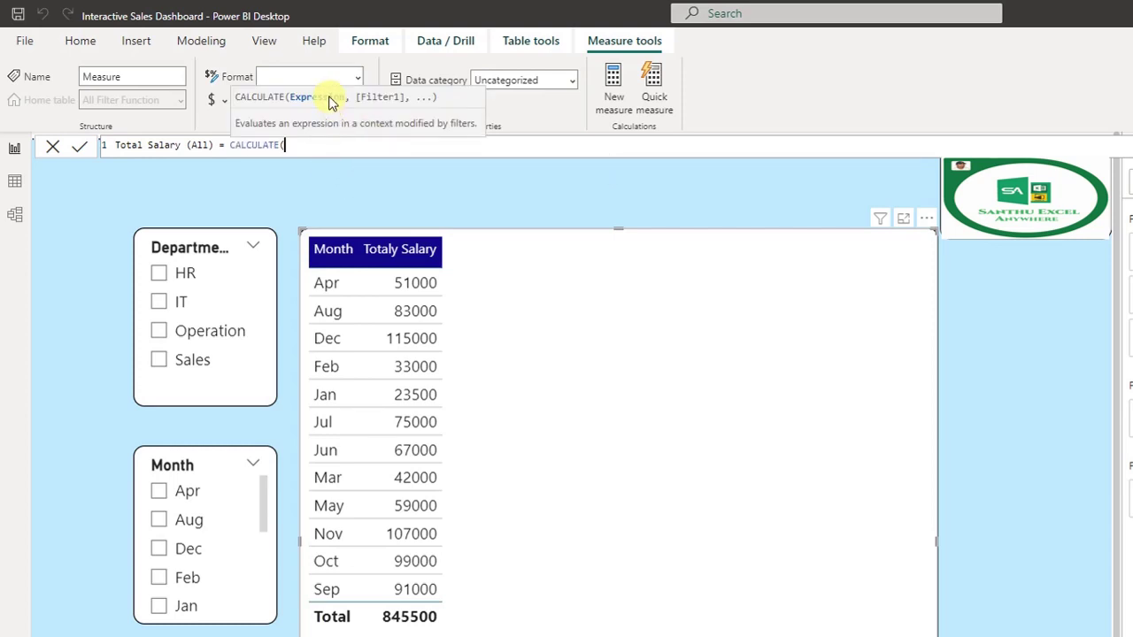
type("Total")
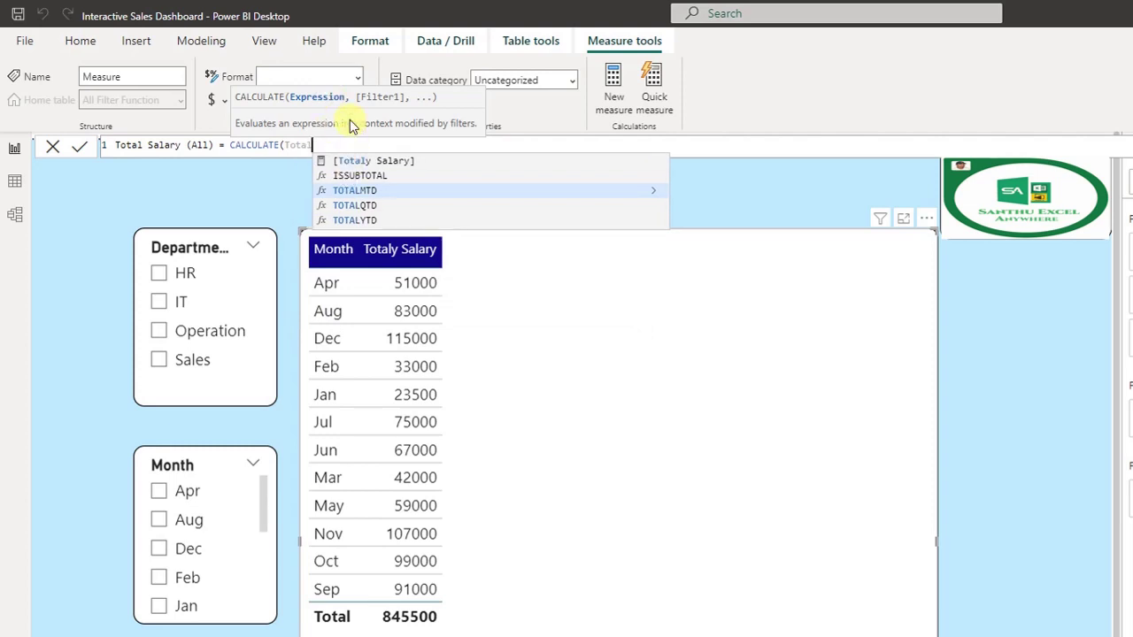
left_click(371, 160)
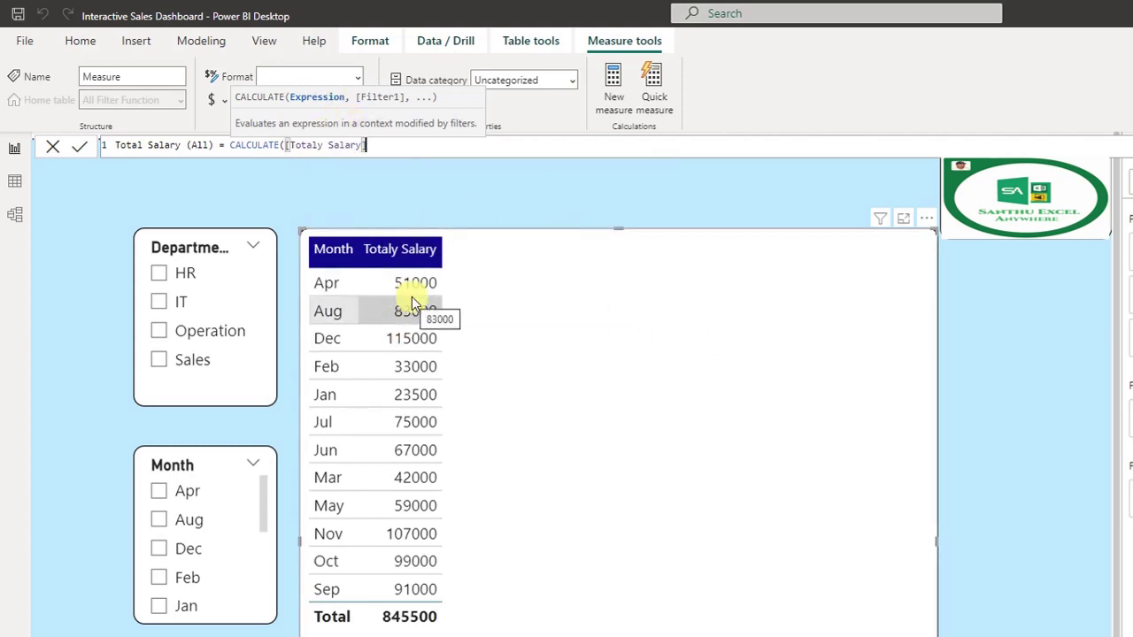
Step: Add ALL('All Filter Function') as the filter, commit the measure, and add it to the table
type(",")
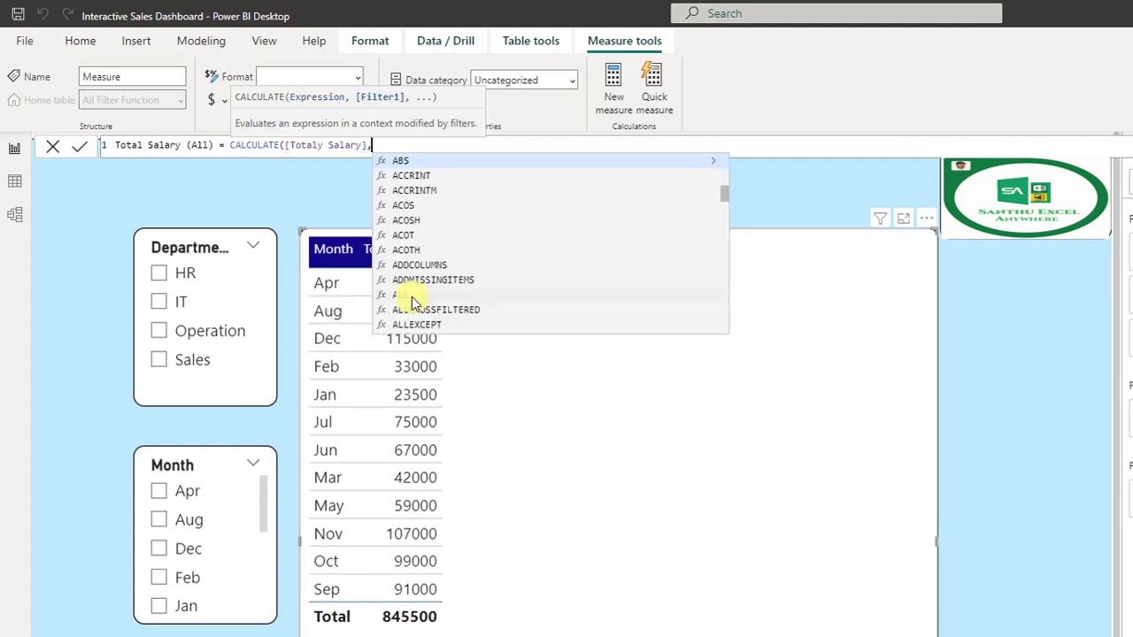
type("All")
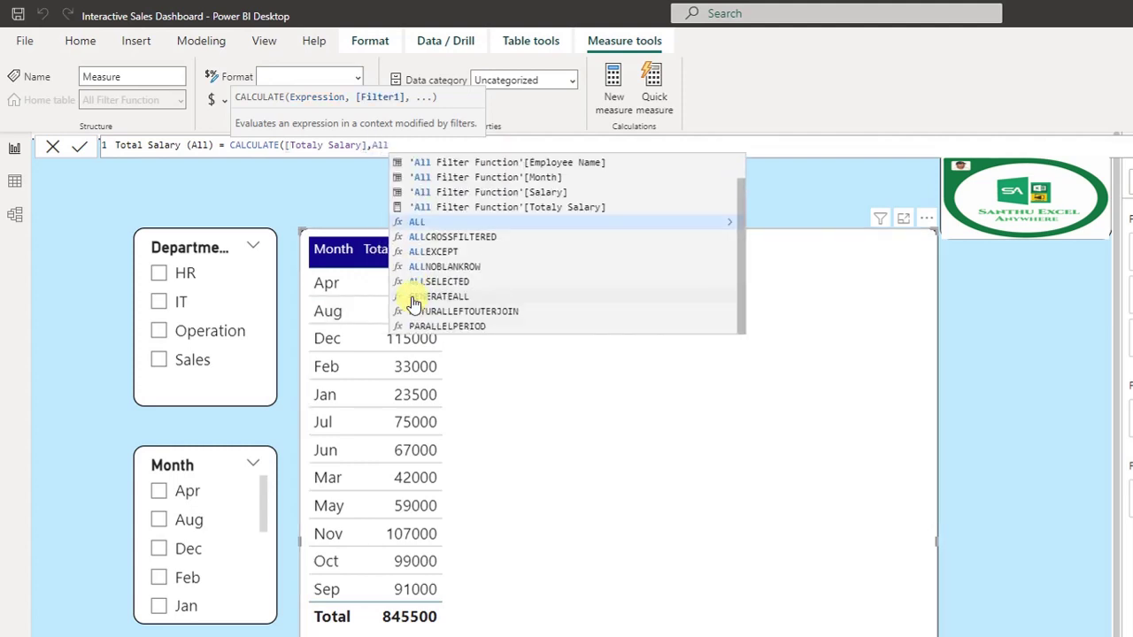
type("(")
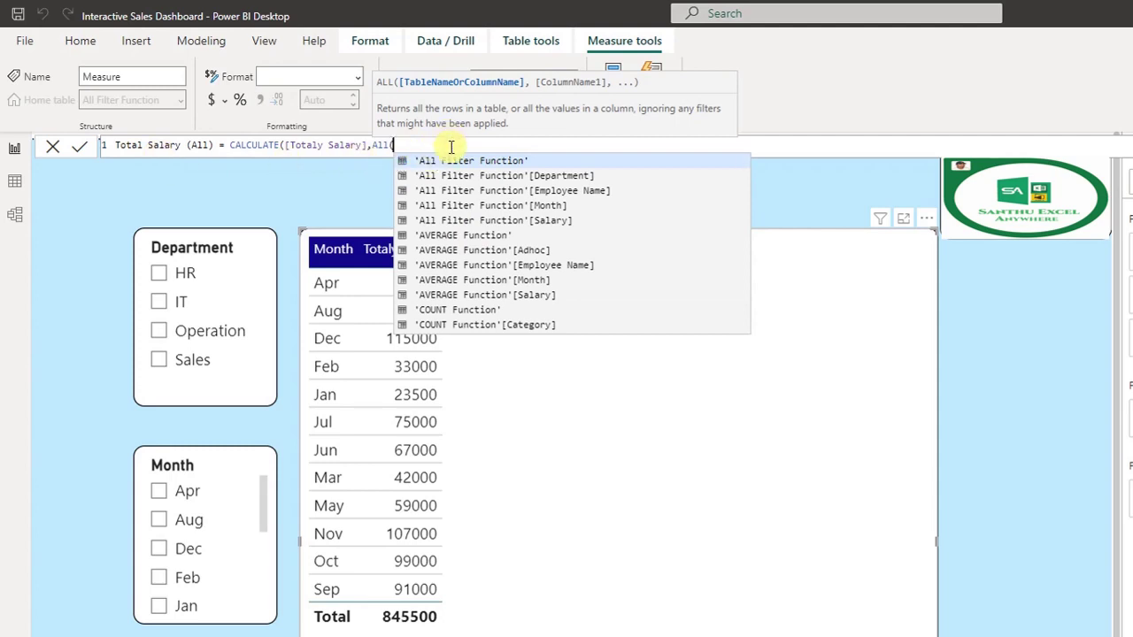
type("All")
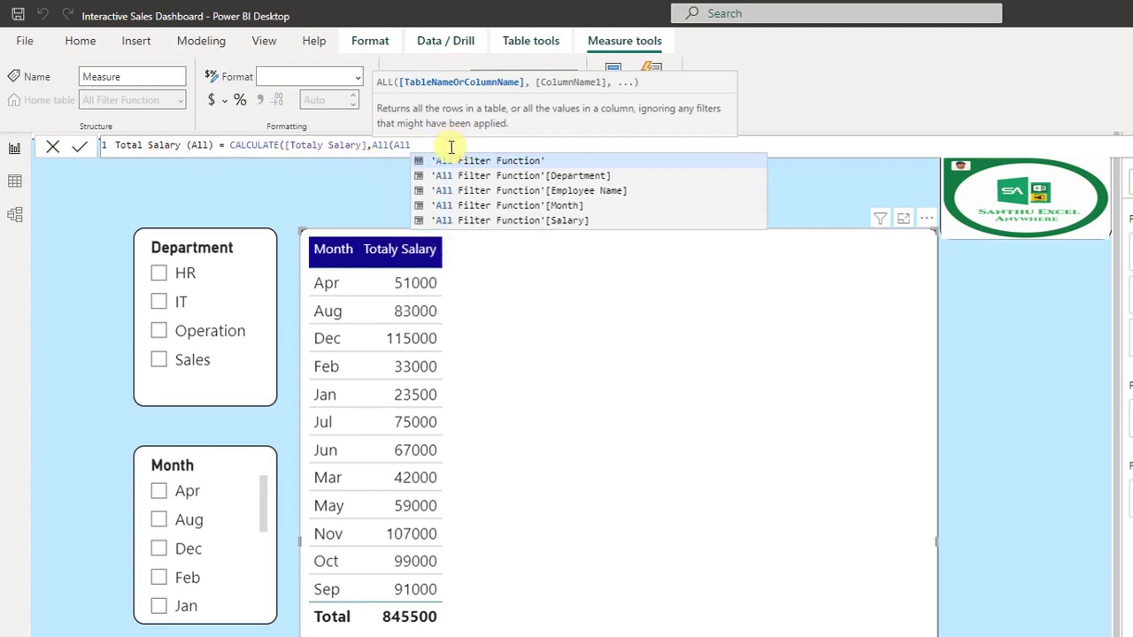
left_click(482, 161)
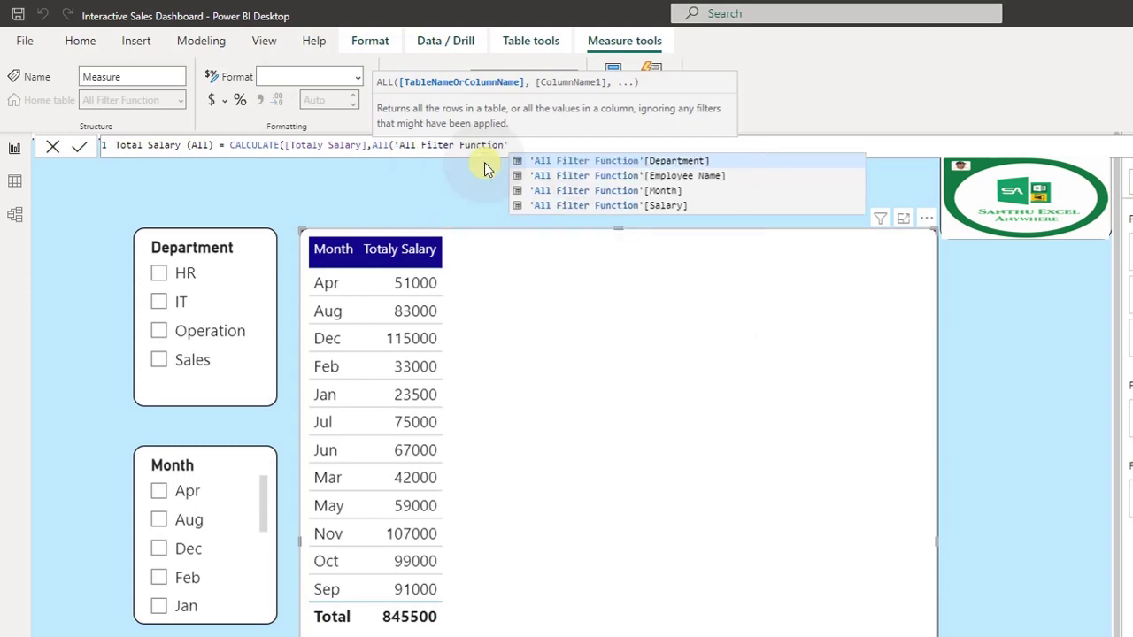
type(")")
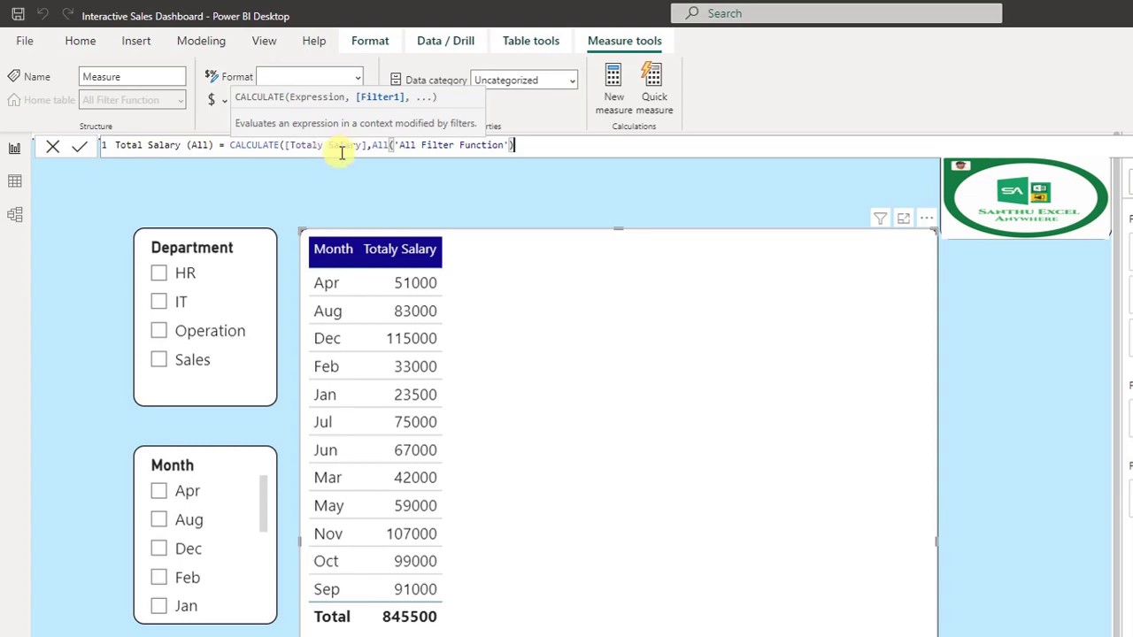
left_click(79, 147)
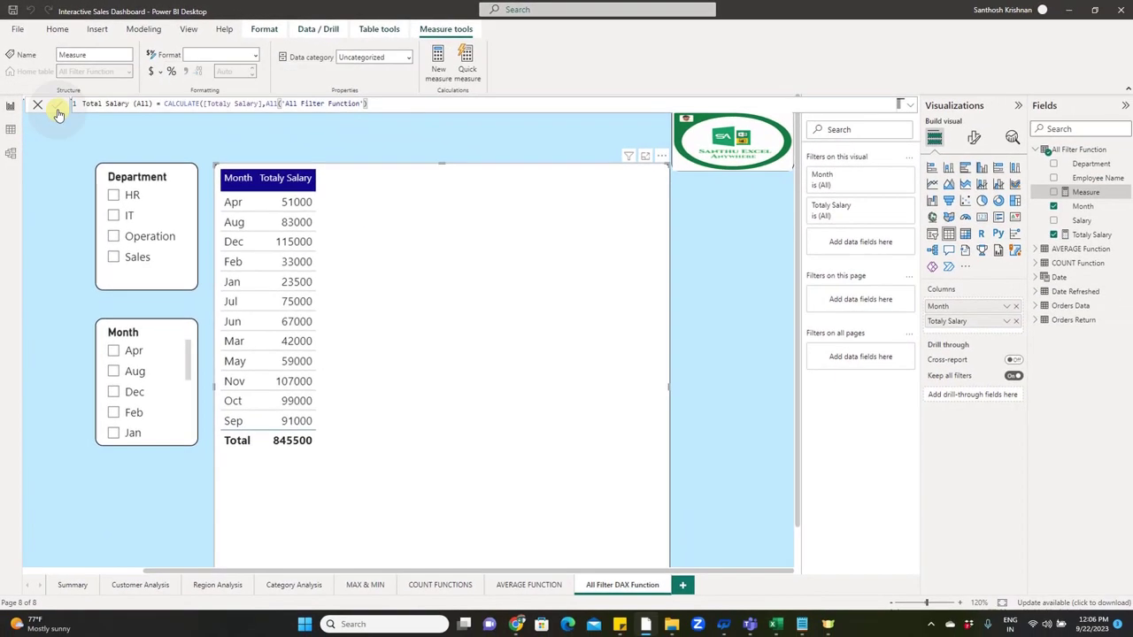
left_click(76, 149)
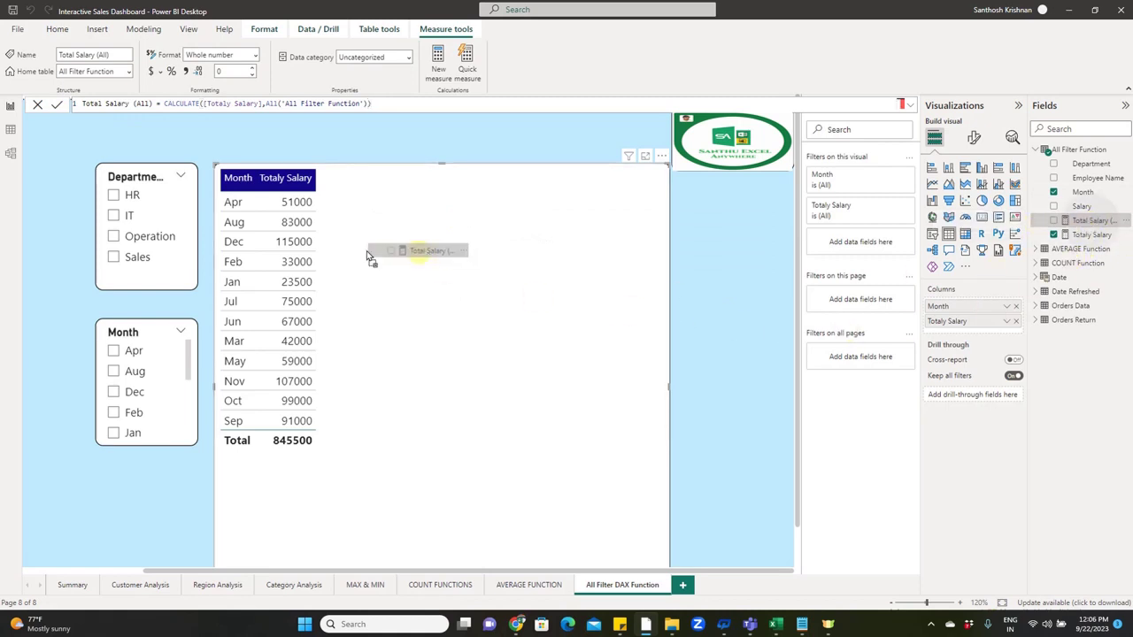
left_click_drag(1092, 221, 363, 253)
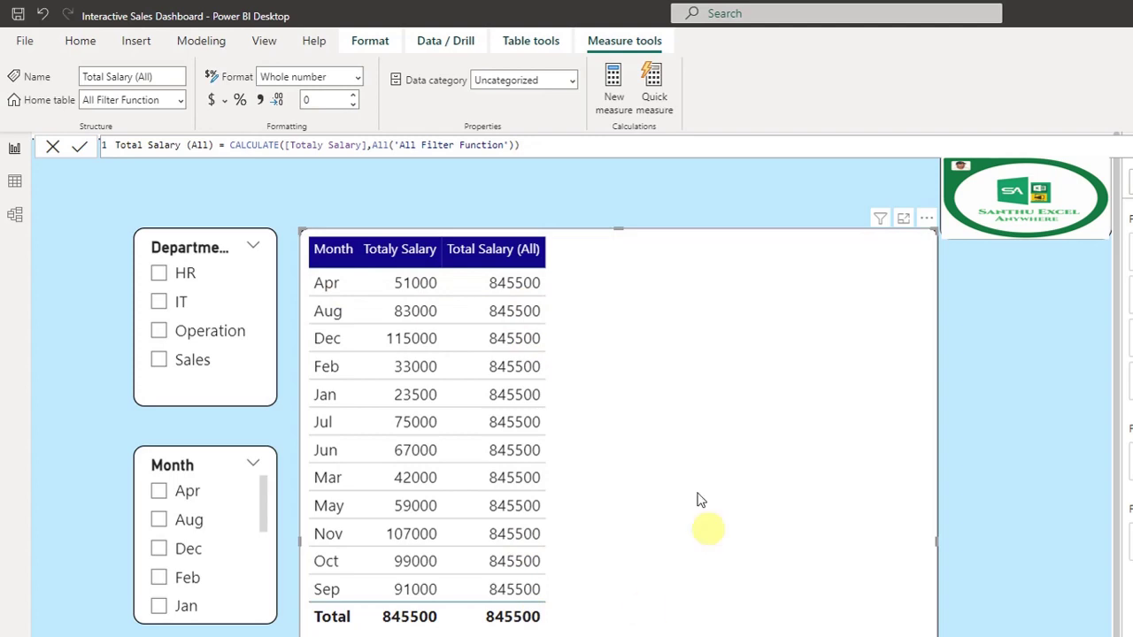
Step: Write the Salary % formula DIVIDE([Totaly Salary],[Total Salary (All)])*100
left_click(611, 88)
type("Salary % =")
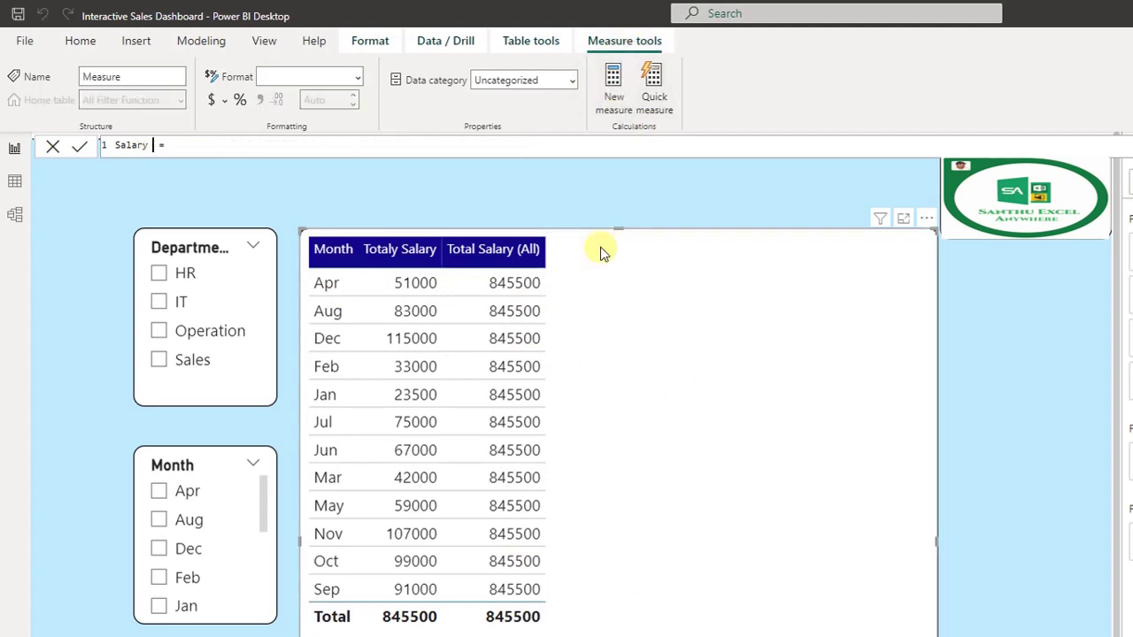
left_click(572, 140)
type("DIVI")
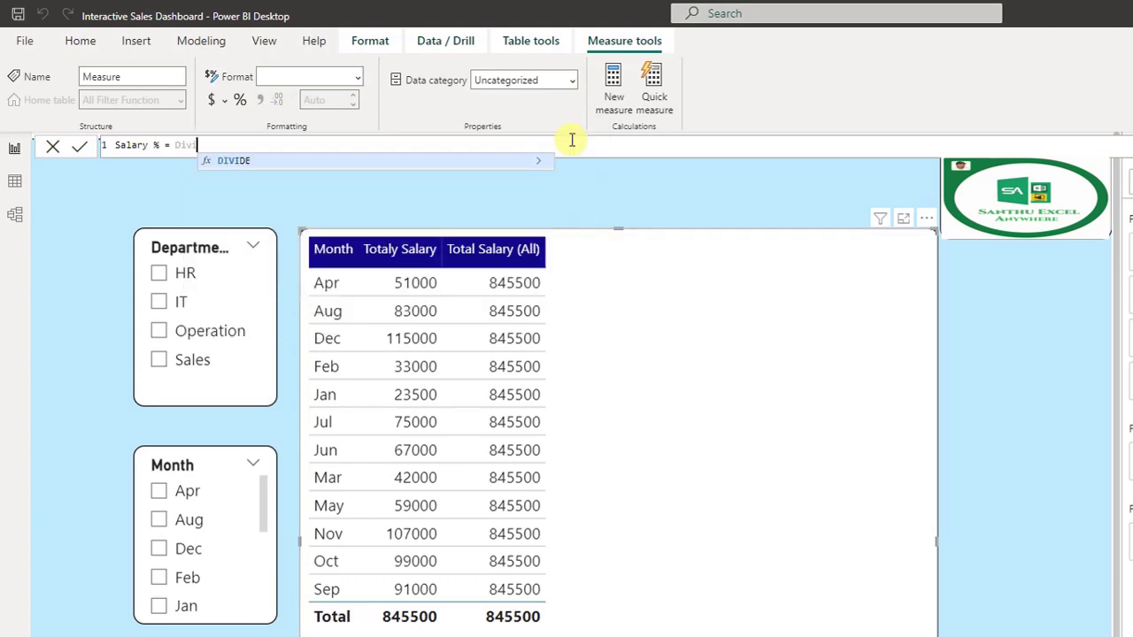
key("Tab")
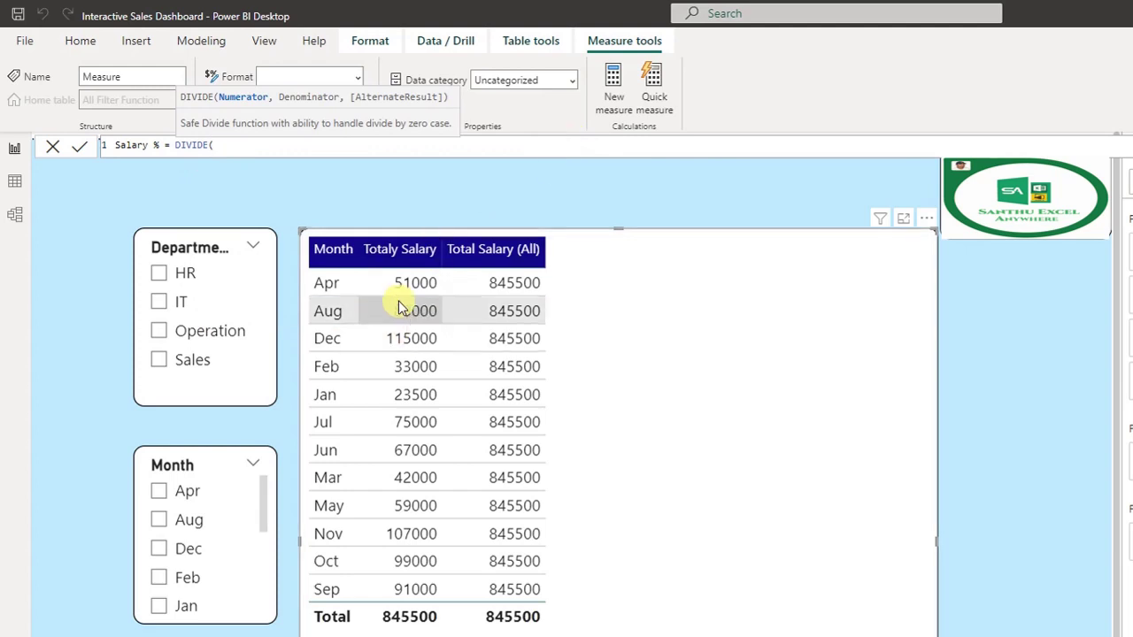
type("[")
left_click(343, 174)
type(",")
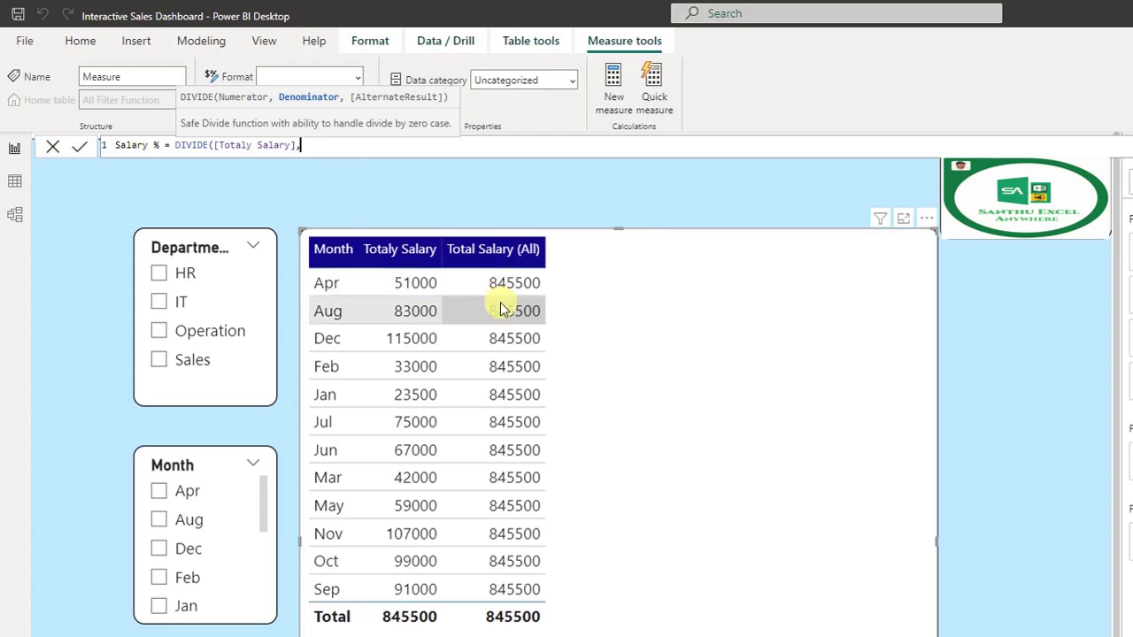
type("[")
left_click(448, 160)
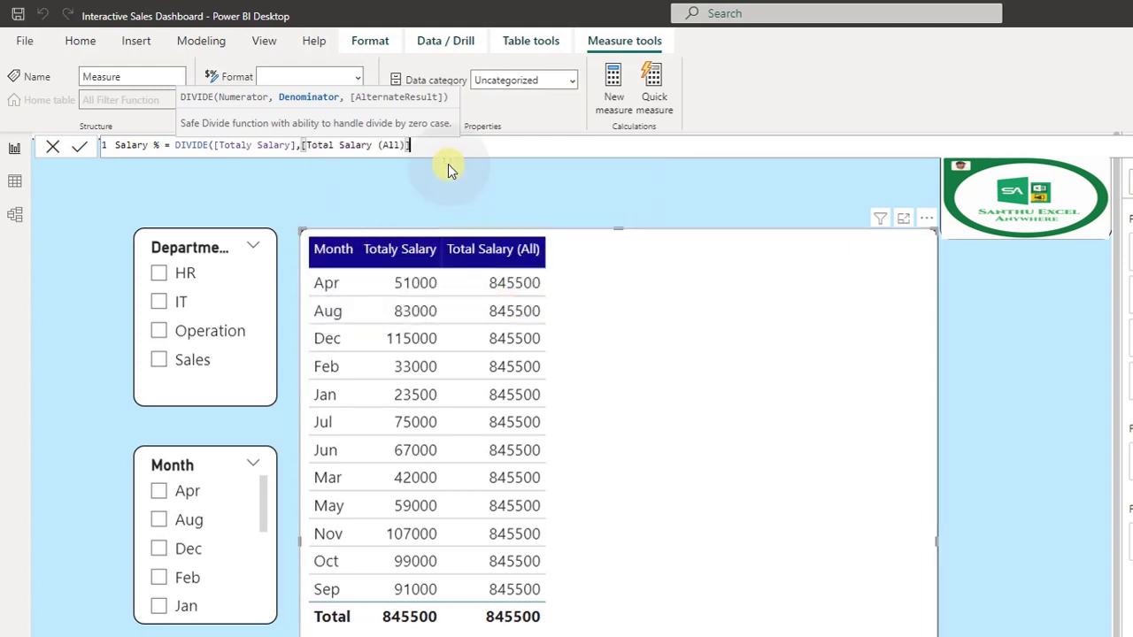
type(")*100")
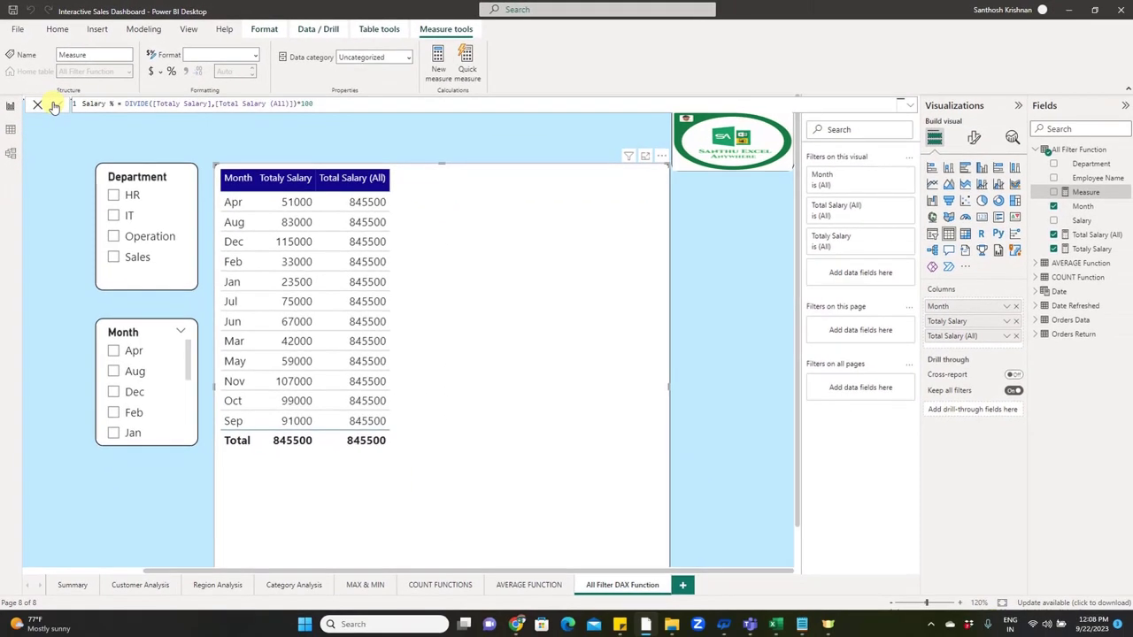
Step: Commit Salary %, add it to the table, and take Month out of the table
left_click(54, 106)
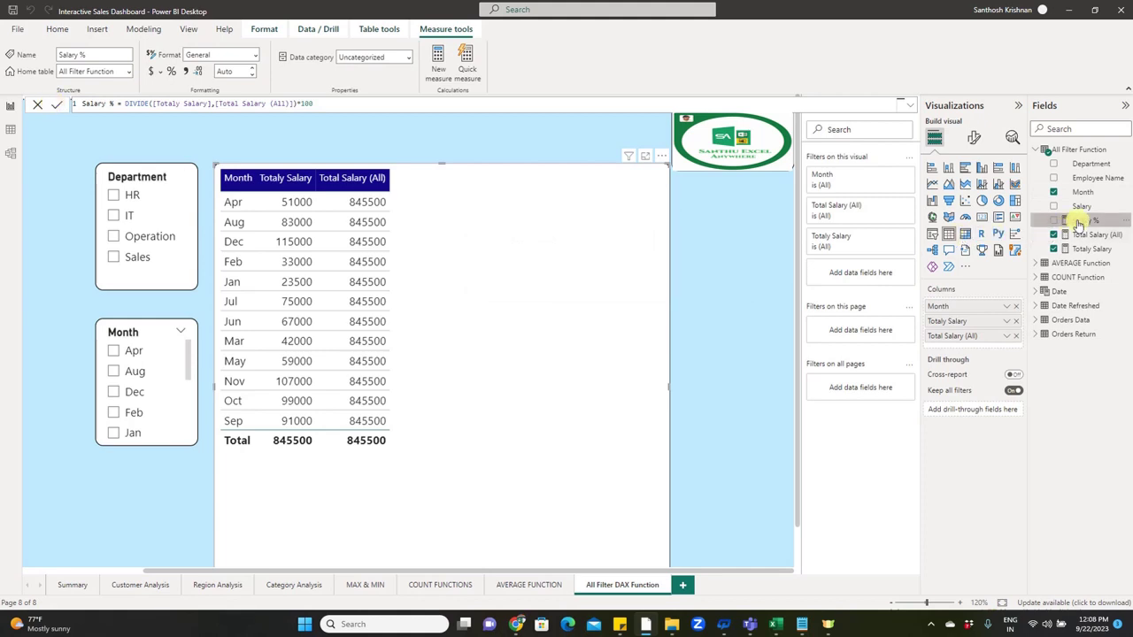
mouse_move(1084, 221)
left_mouse_down()
mouse_move(895, 296)
mouse_move(450, 293)
left_mouse_up()
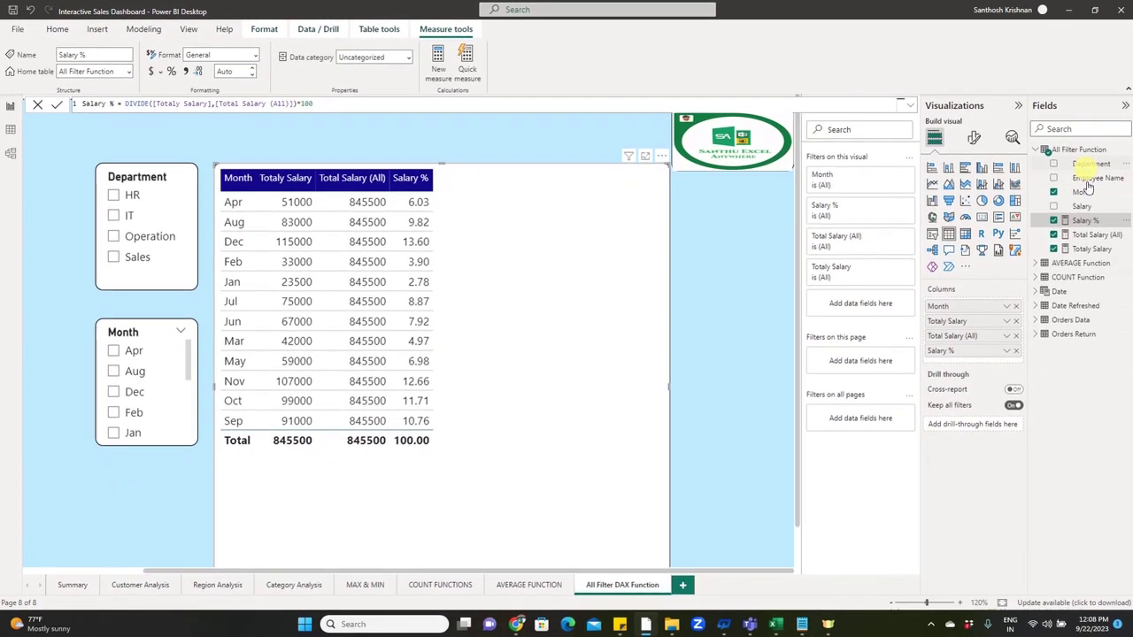
left_click_drag(1083, 192, 1016, 308)
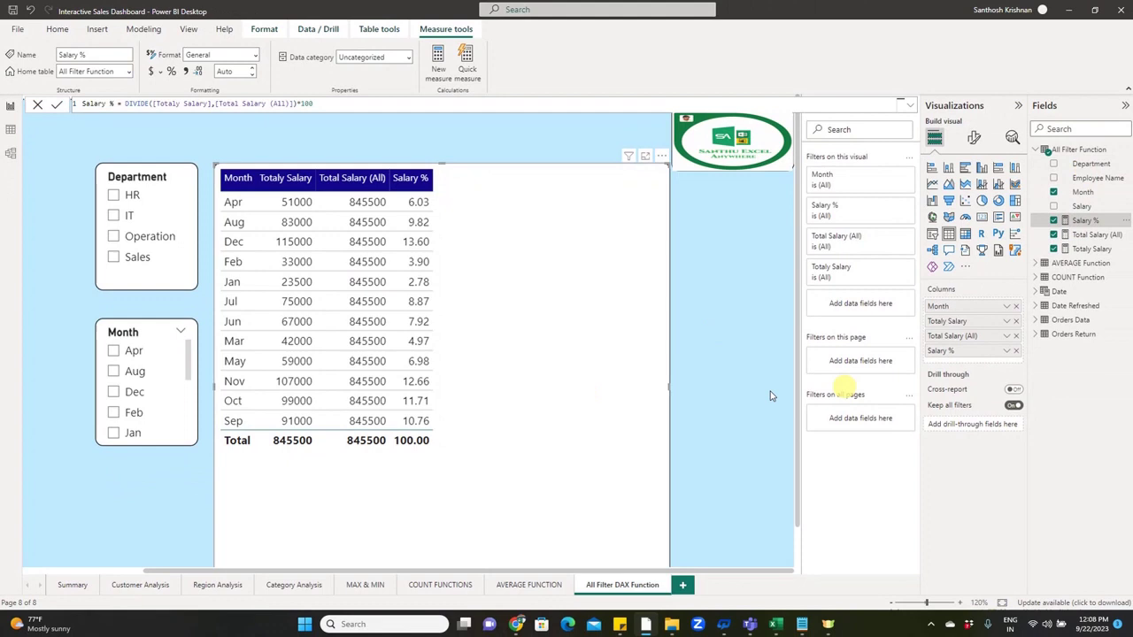
left_click(1016, 307)
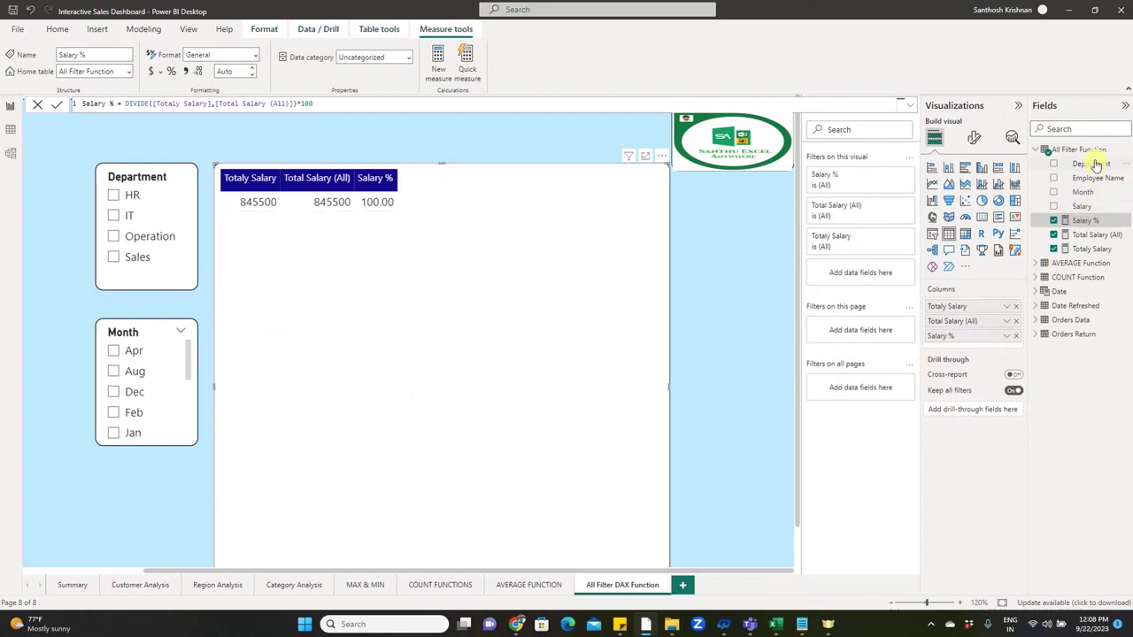
mouse_move(1091, 164)
left_mouse_down()
mouse_move(1032, 262)
mouse_move(988, 304)
left_mouse_up()
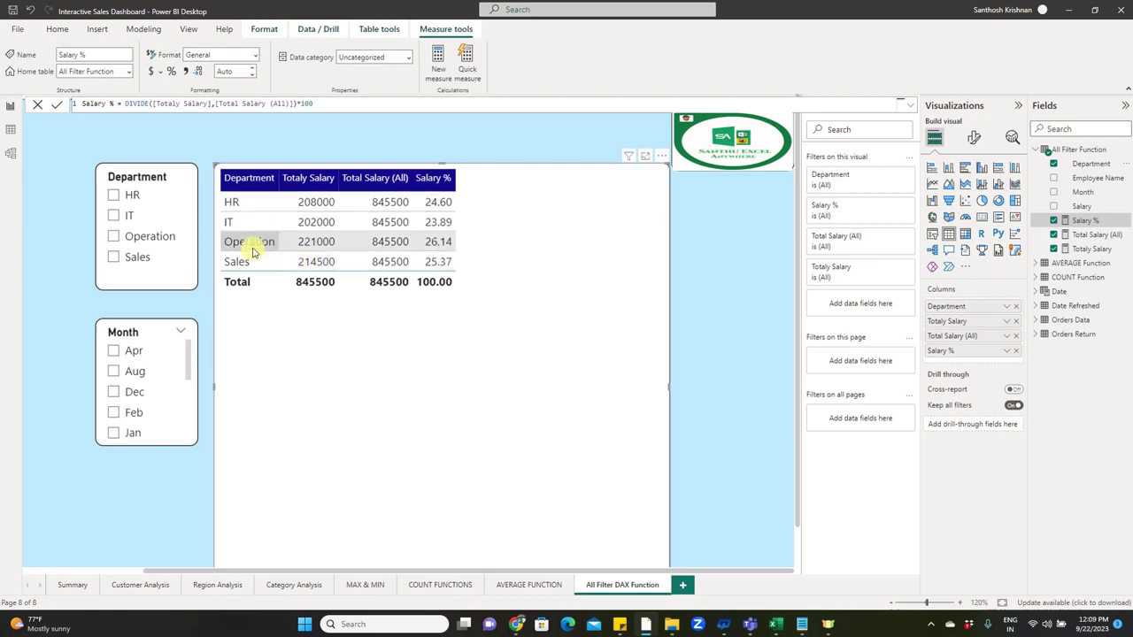
left_click(1016, 307)
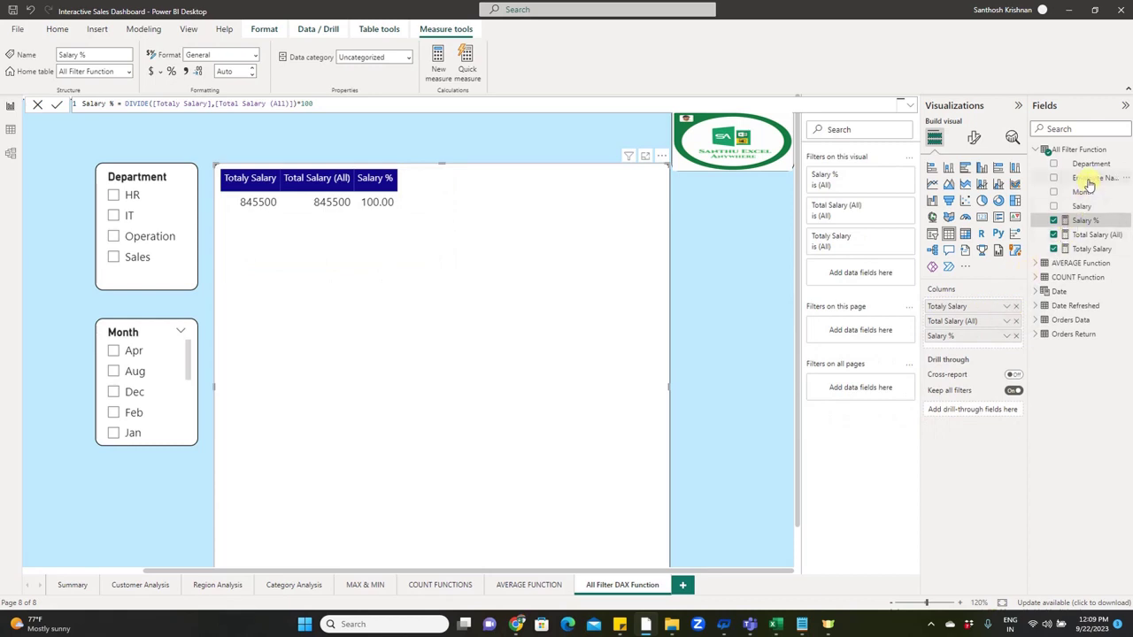
left_click_drag(1089, 185, 983, 303)
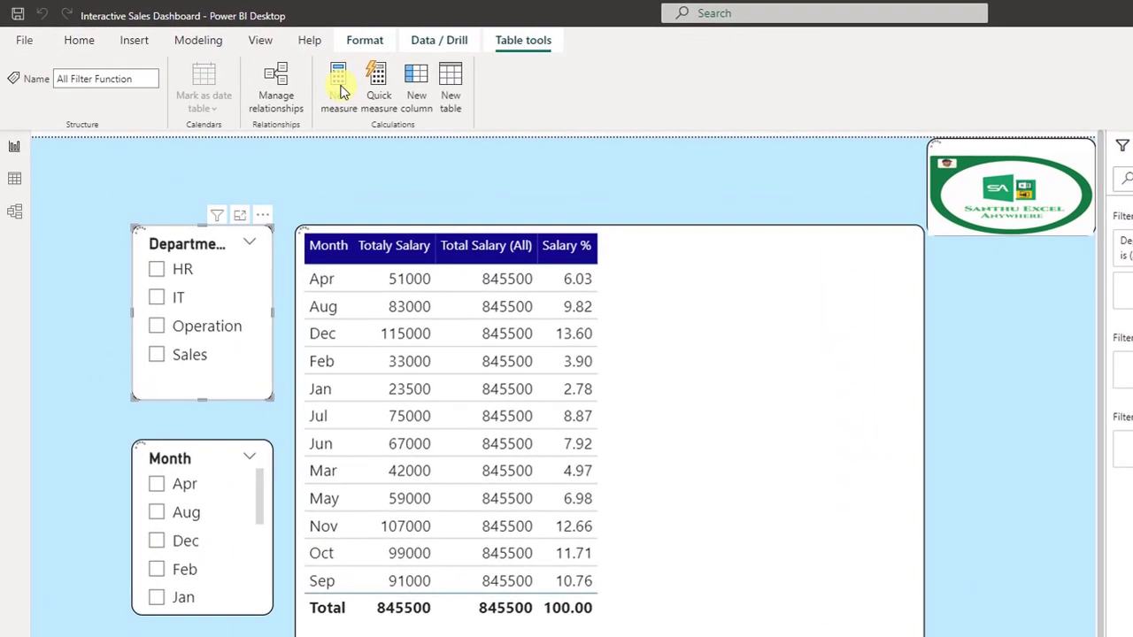
Step: Start the Salary (AllExcept) measure as CALCULATE of [Totaly Salary]
left_click(341, 89)
type("Salary (AllExcept =")
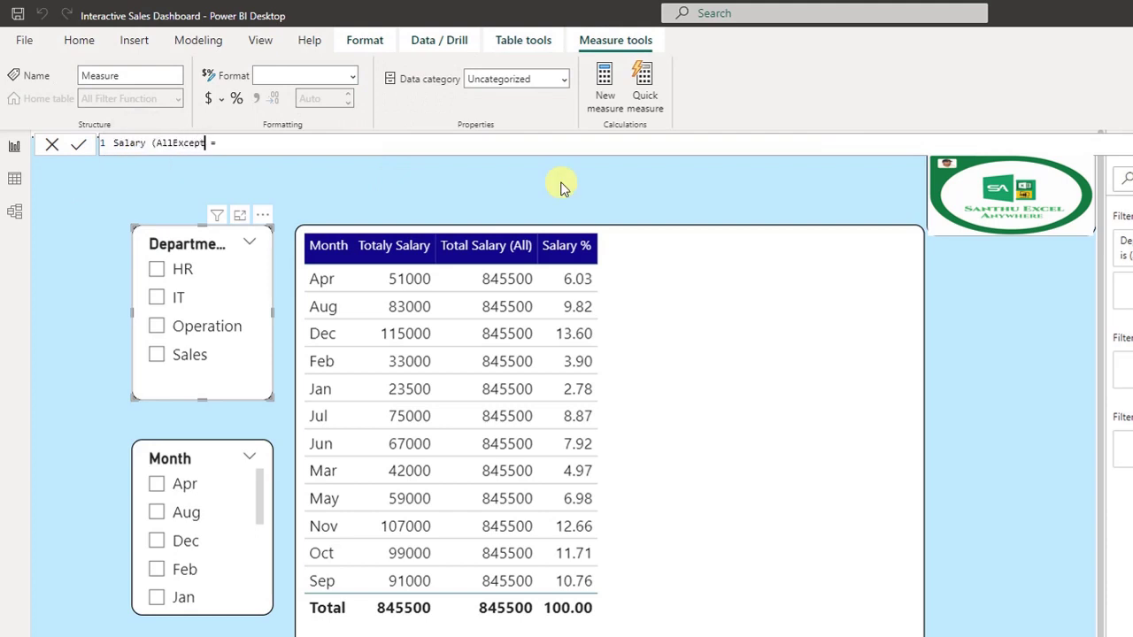
type(")")
left_click(501, 145)
type("CALCULATE(")
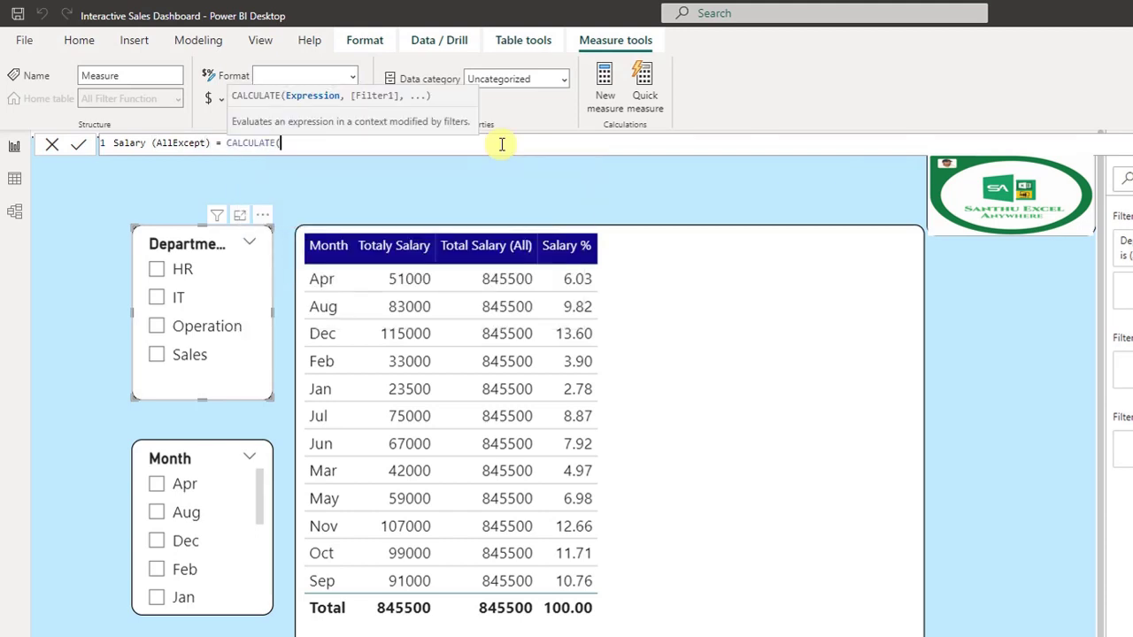
type("Total")
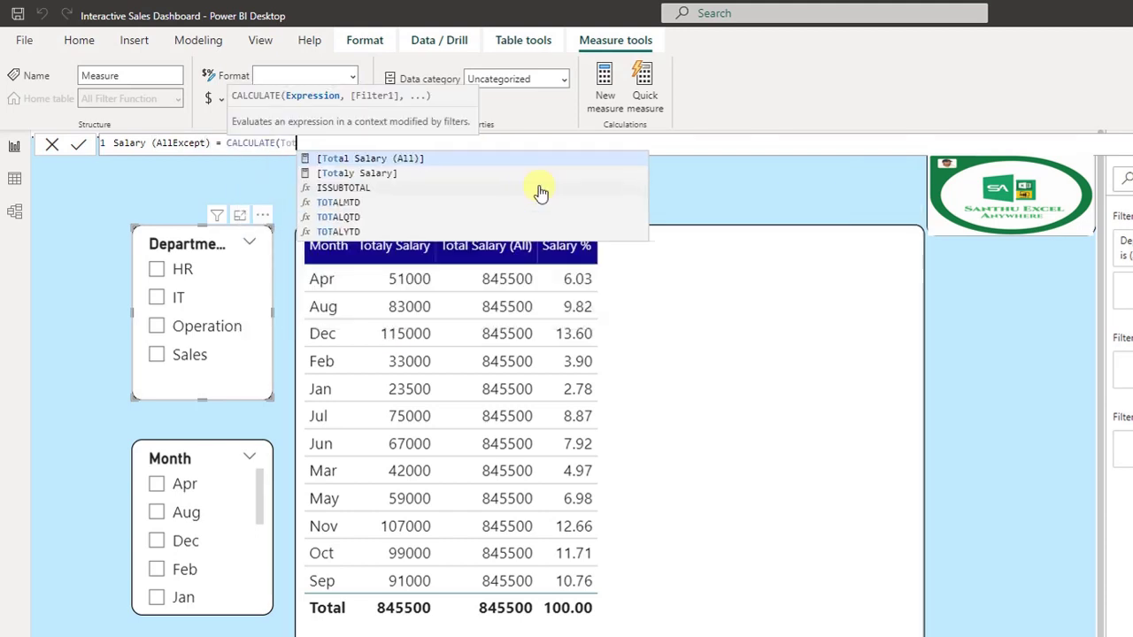
left_click(431, 173)
Step: Add ALLEXCEPT('All Filter Function', Department) as the filter and commit the measure
type(",")
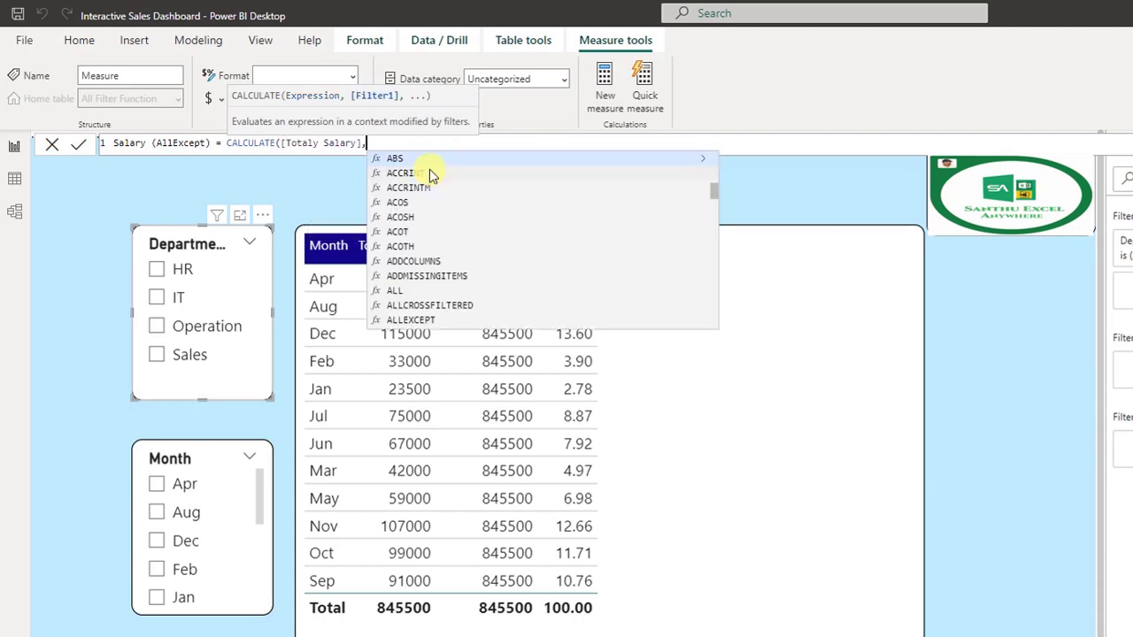
type("All")
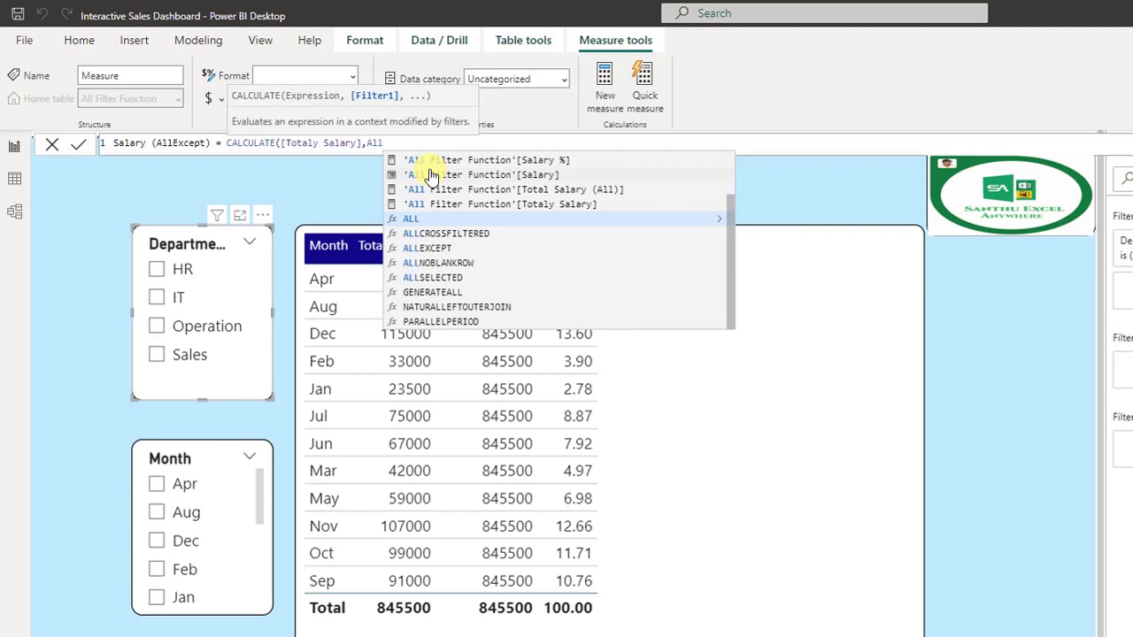
type("Ex")
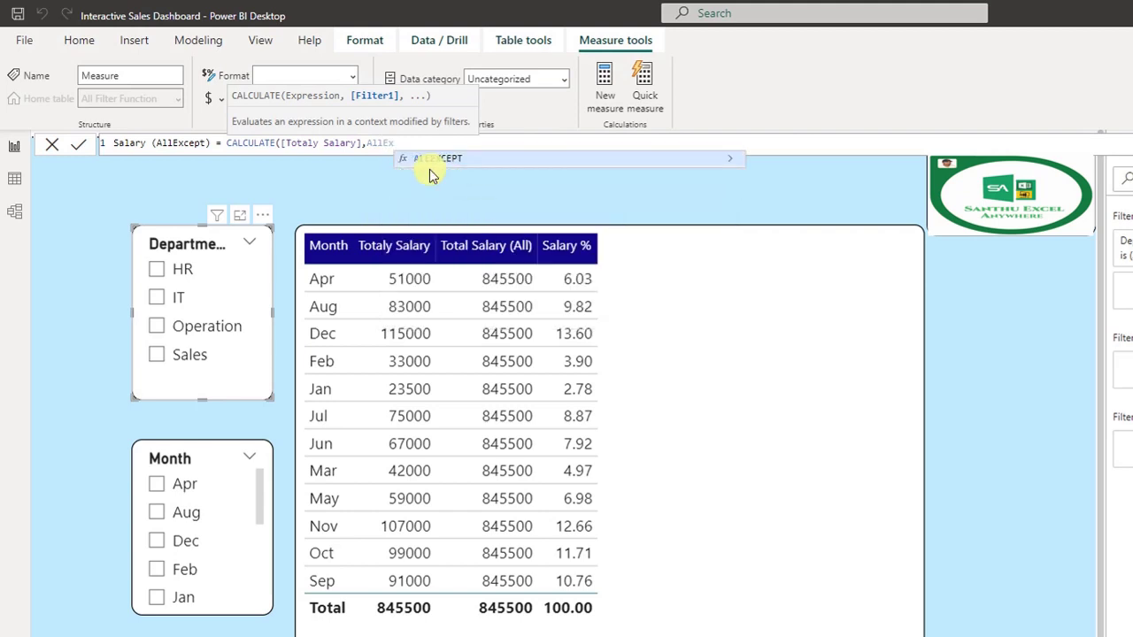
left_click(431, 173)
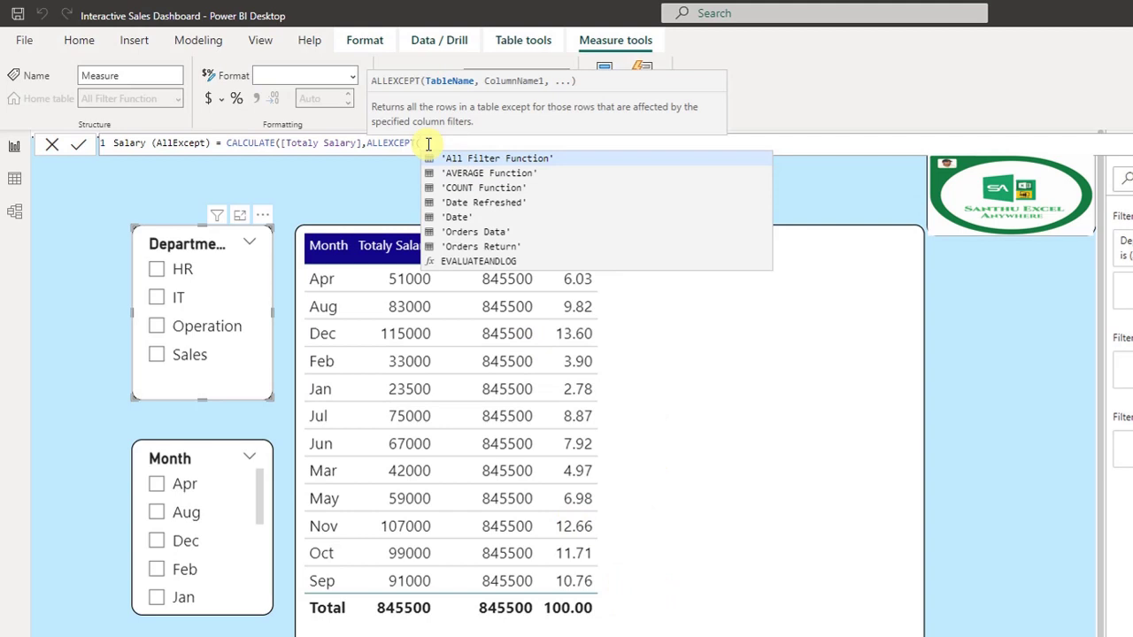
type("All")
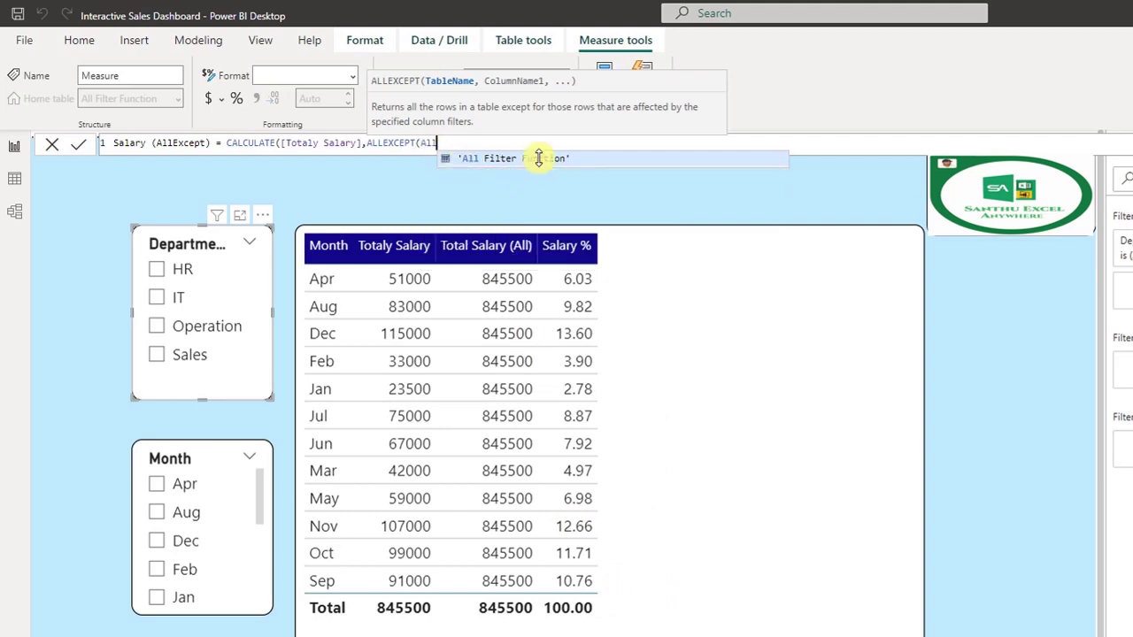
left_click(539, 158)
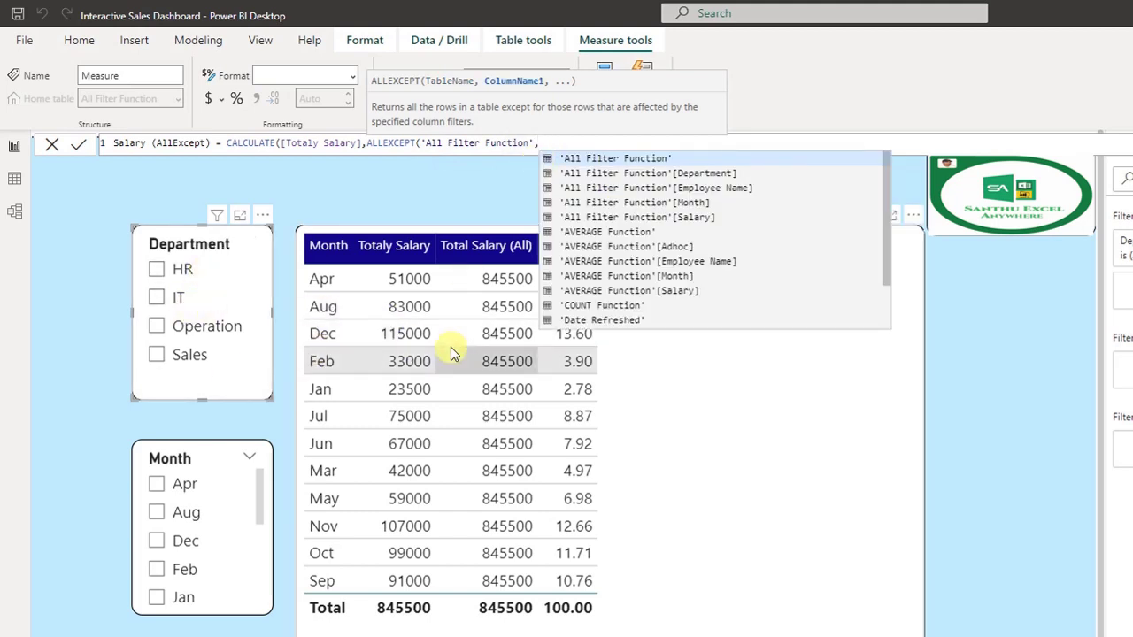
type(",Depa")
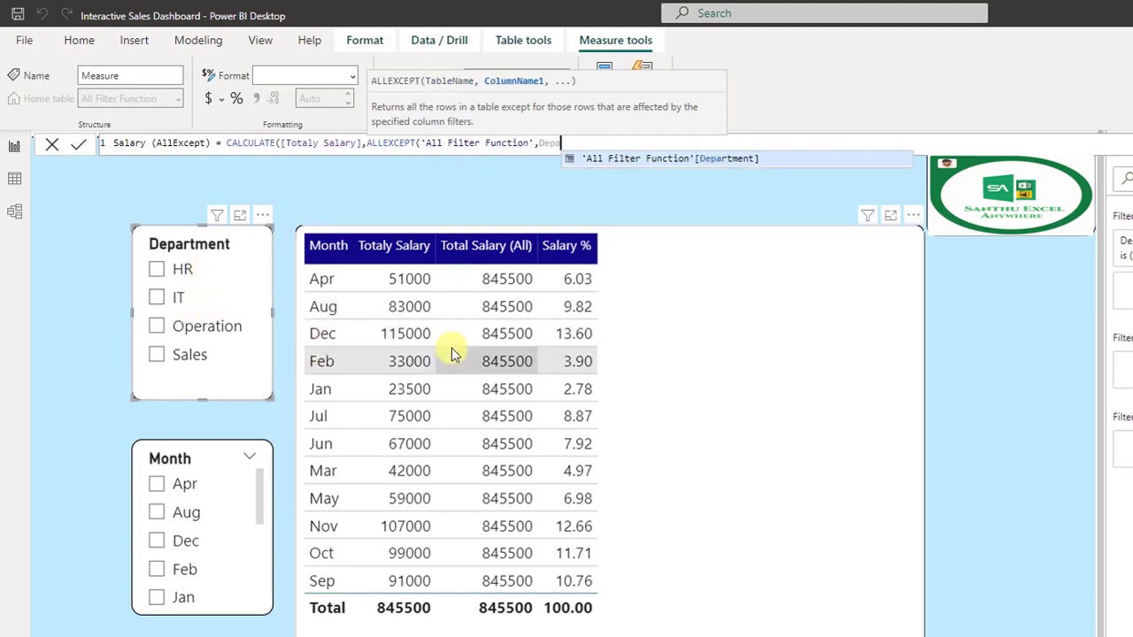
left_click(626, 160)
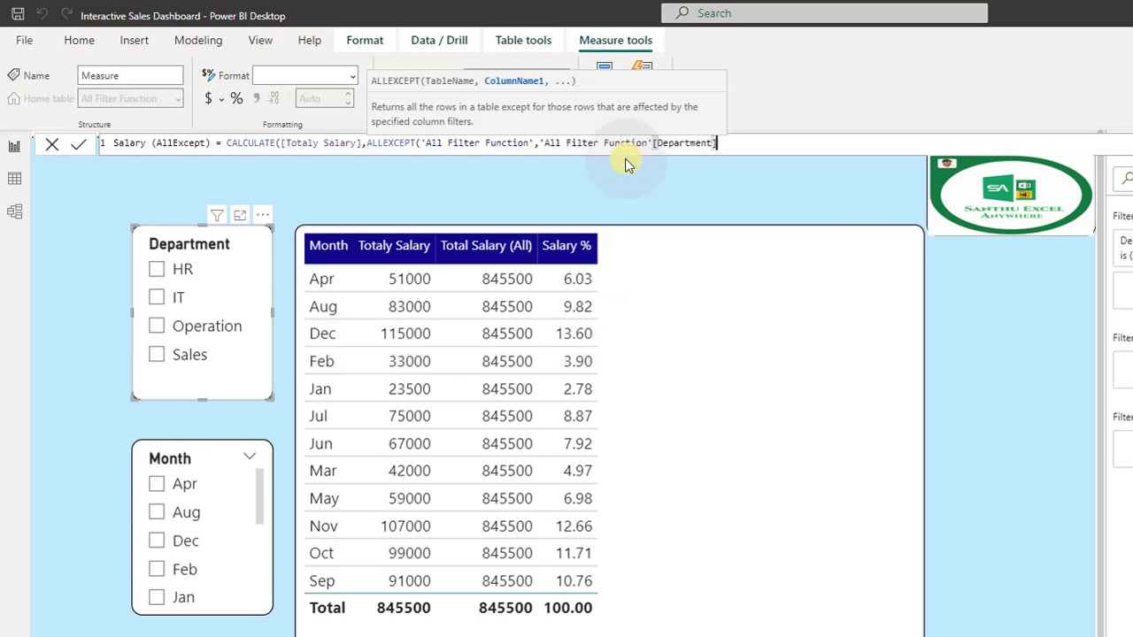
type(")")
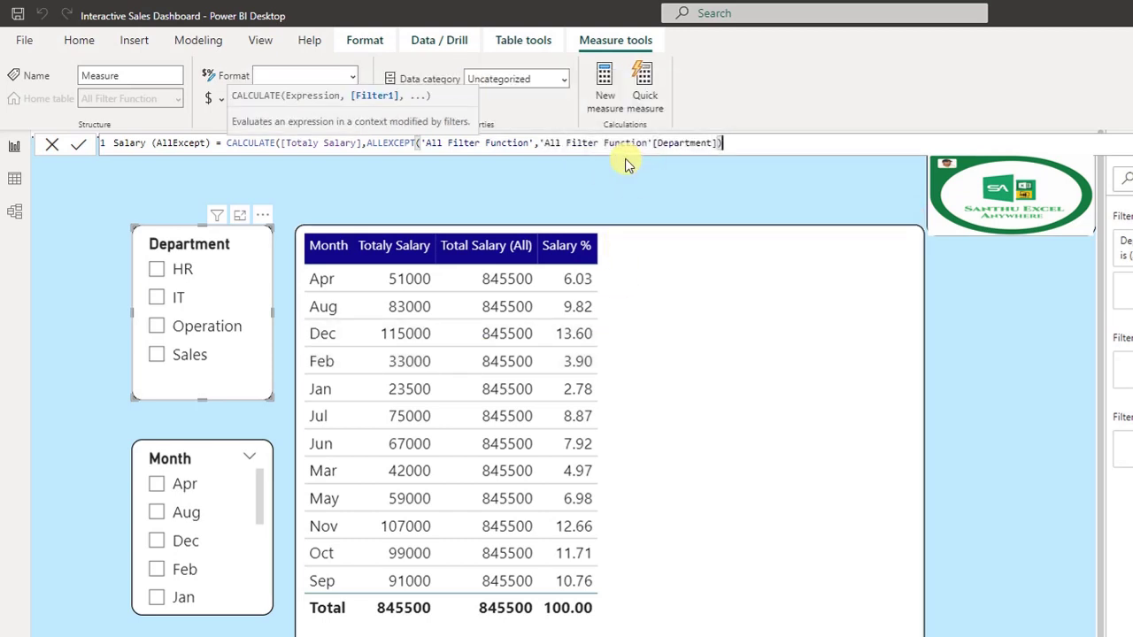
type(")")
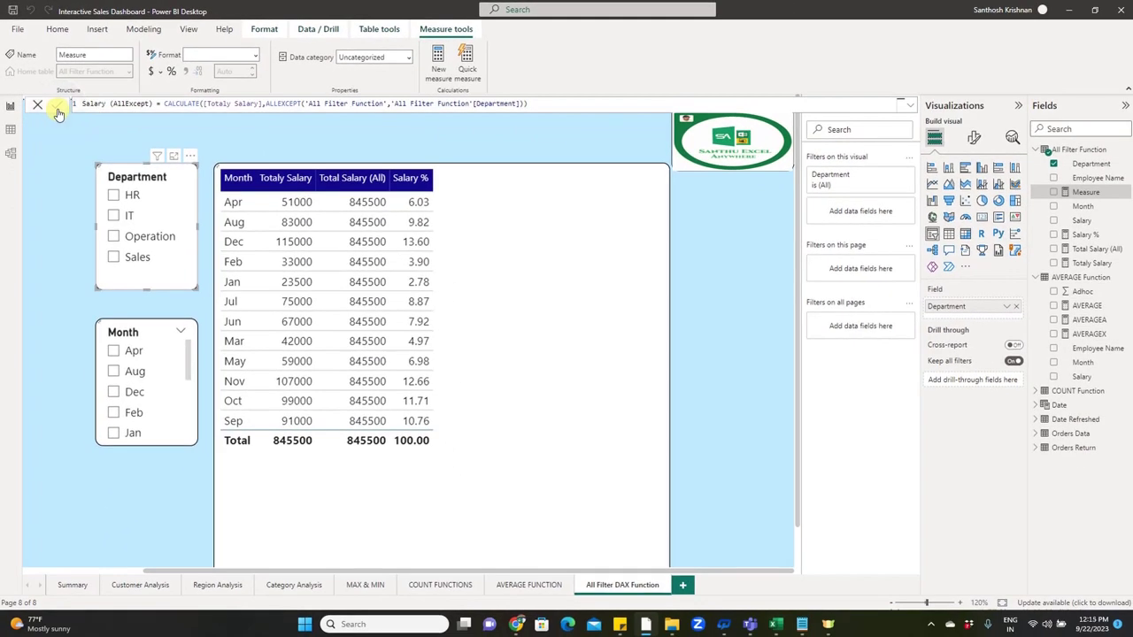
left_click(56, 108)
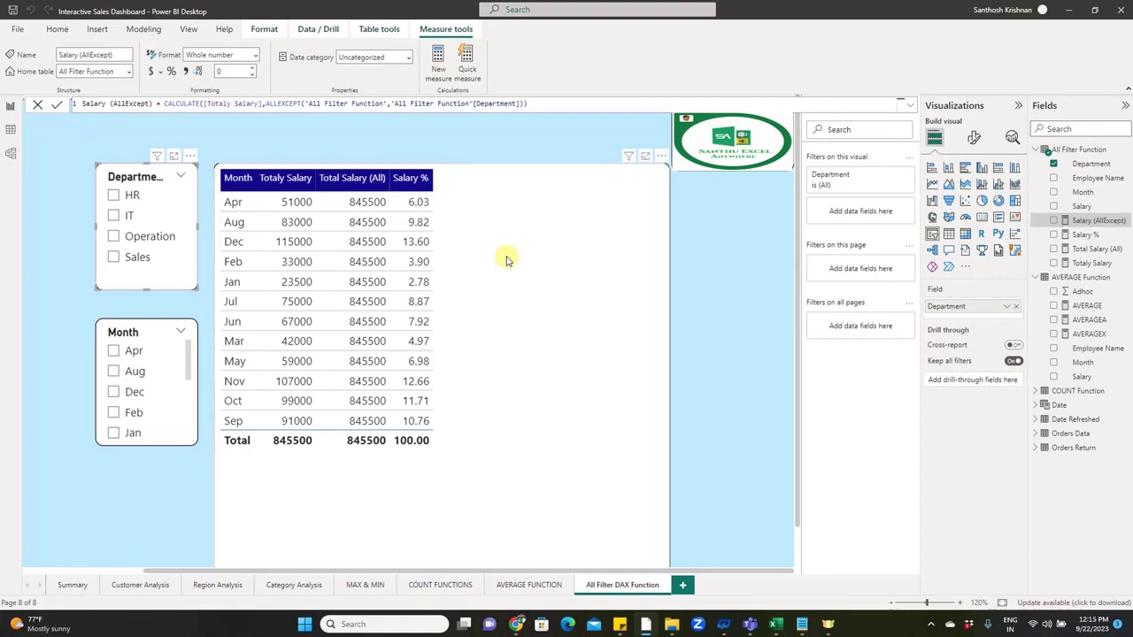
Step: Add Salary (AllExcept) to the table, filter months to Apr, Aug and Dec, and sort by it
mouse_move(1099, 220)
left_mouse_down()
mouse_move(551, 286)
mouse_move(583, 299)
left_mouse_up()
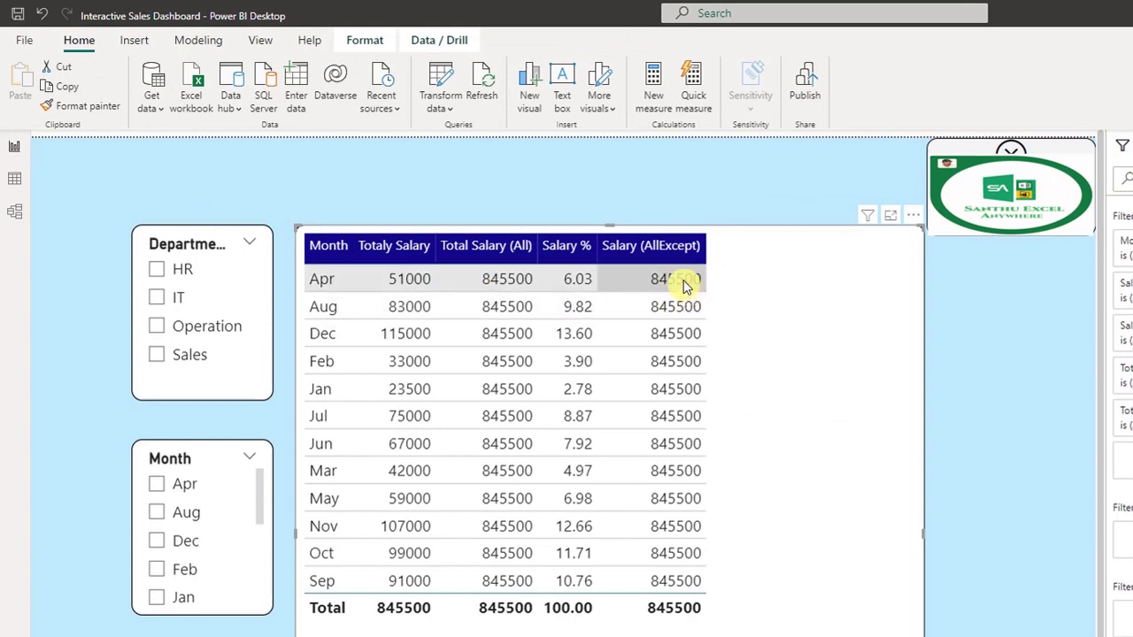
left_click(159, 487)
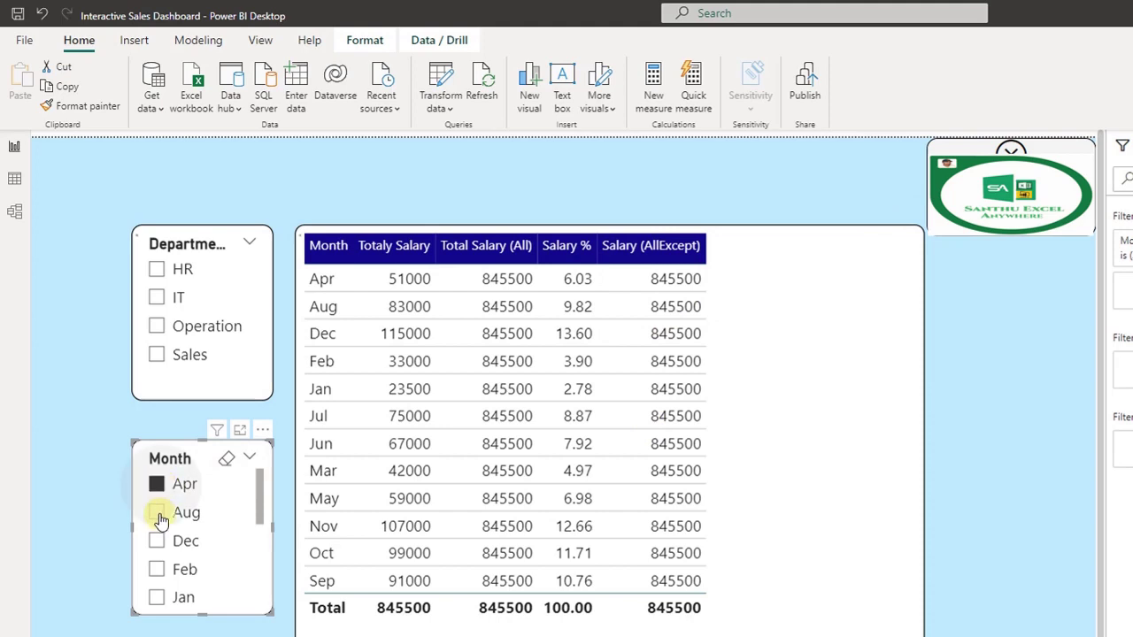
left_click(157, 514)
left_click(156, 542)
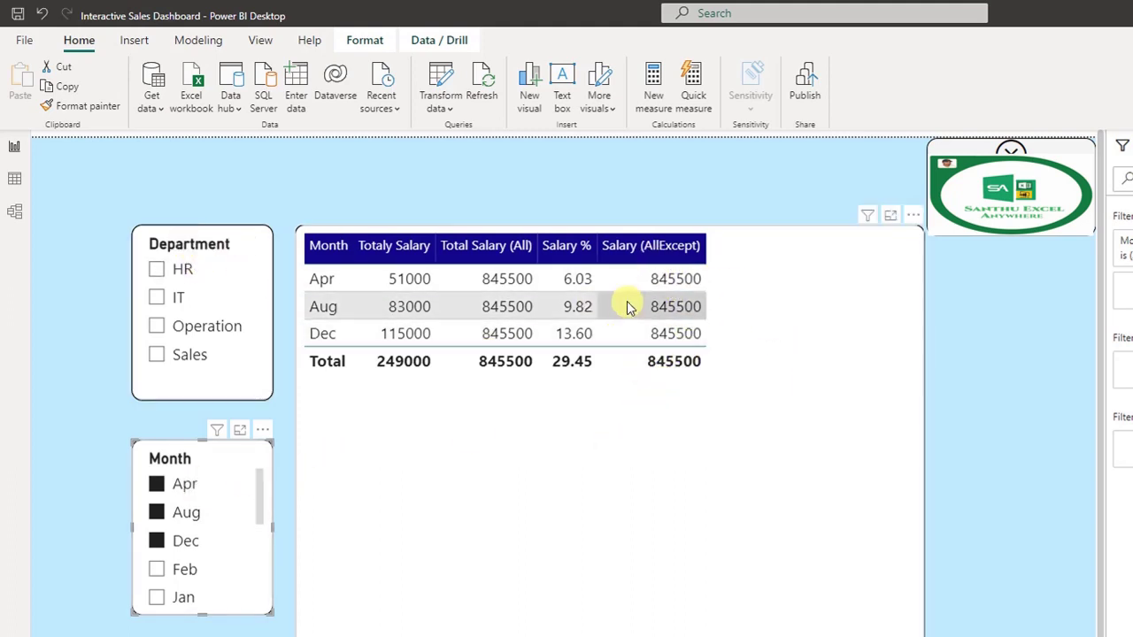
left_click(649, 252)
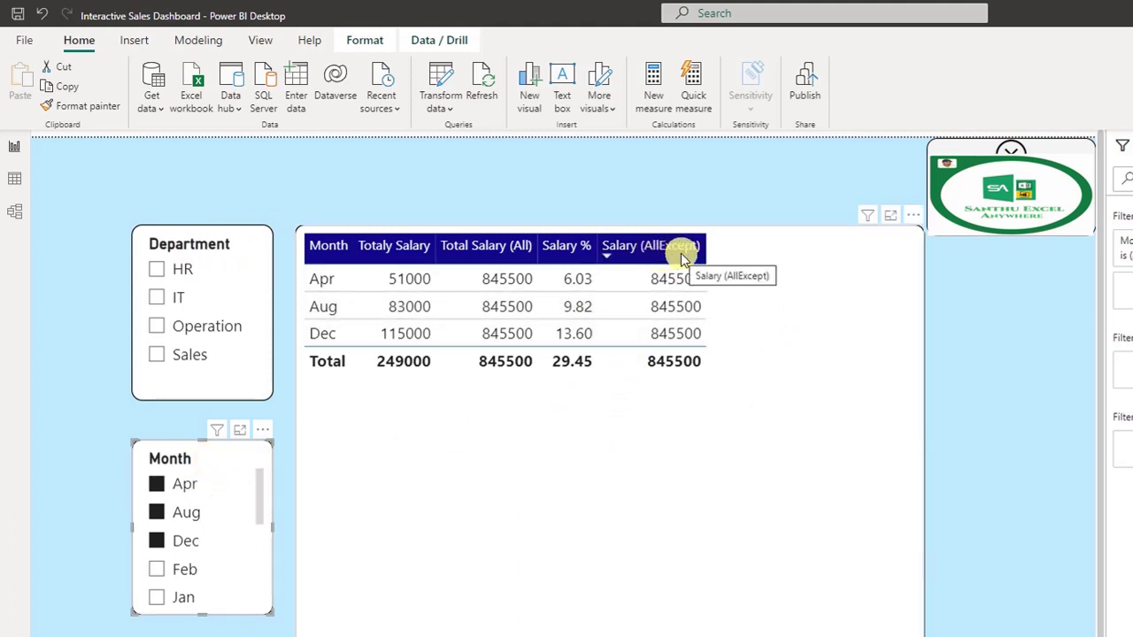
Step: Clear the Month slicer and filter the Department slicer to Operation
left_click(228, 460)
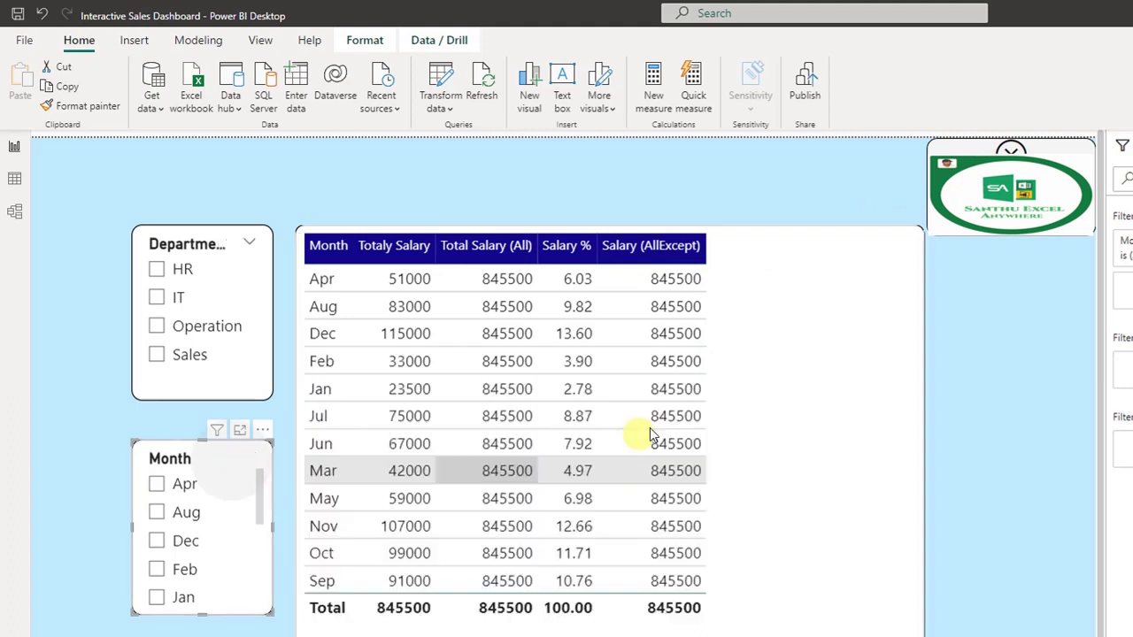
left_click(156, 356)
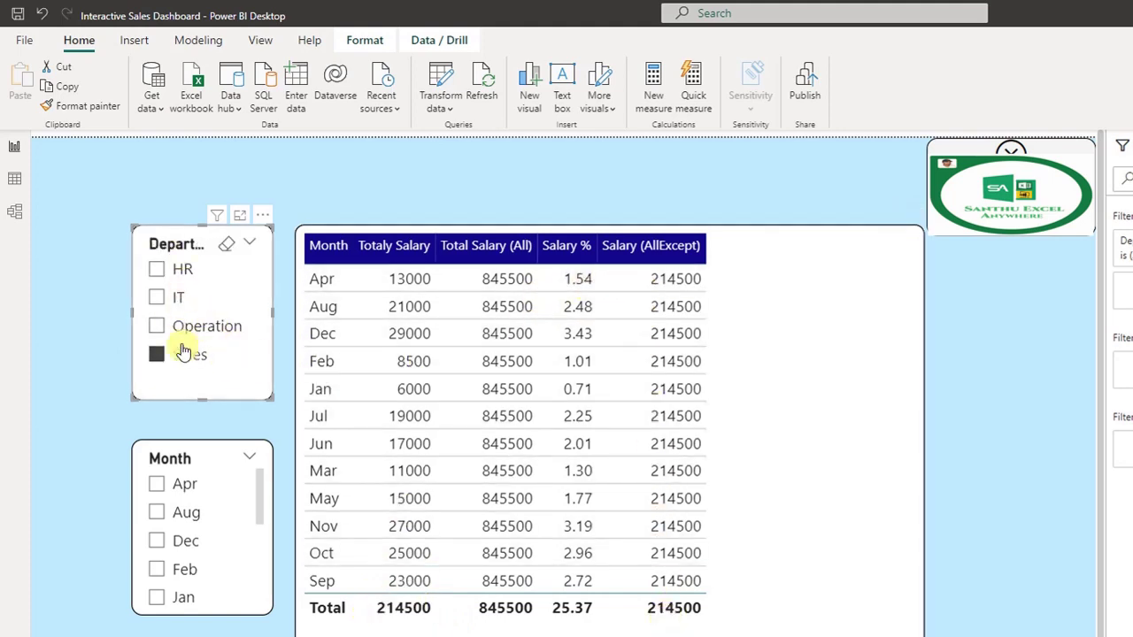
left_click(157, 326)
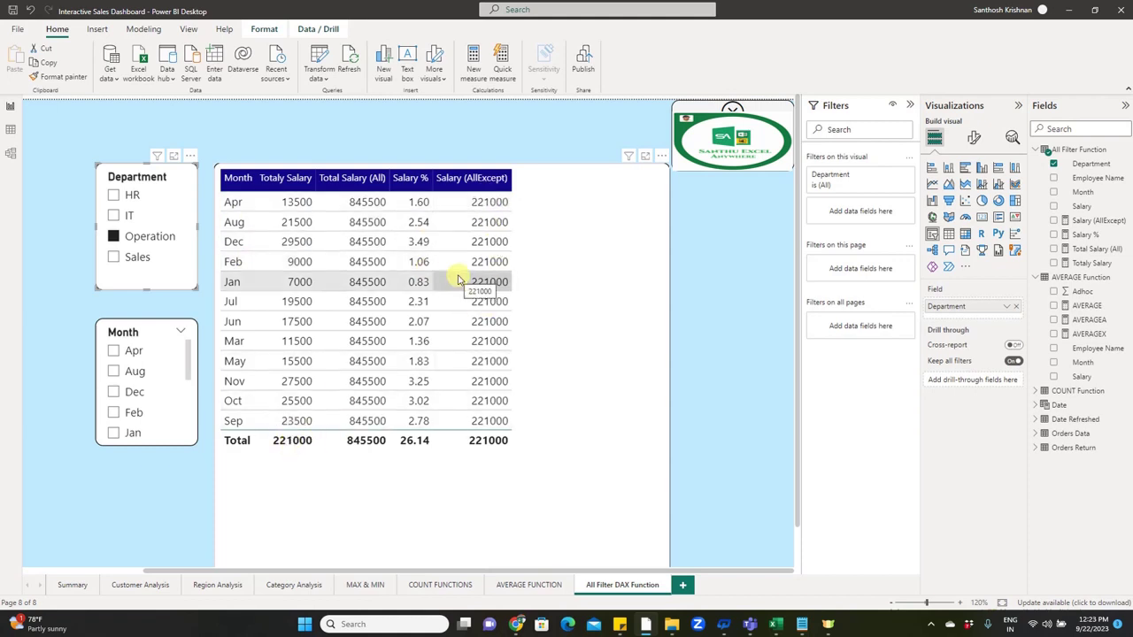
Step: Temporarily add Department to the table, clear the Operation slicer selection, then remove Department
left_click(1087, 164)
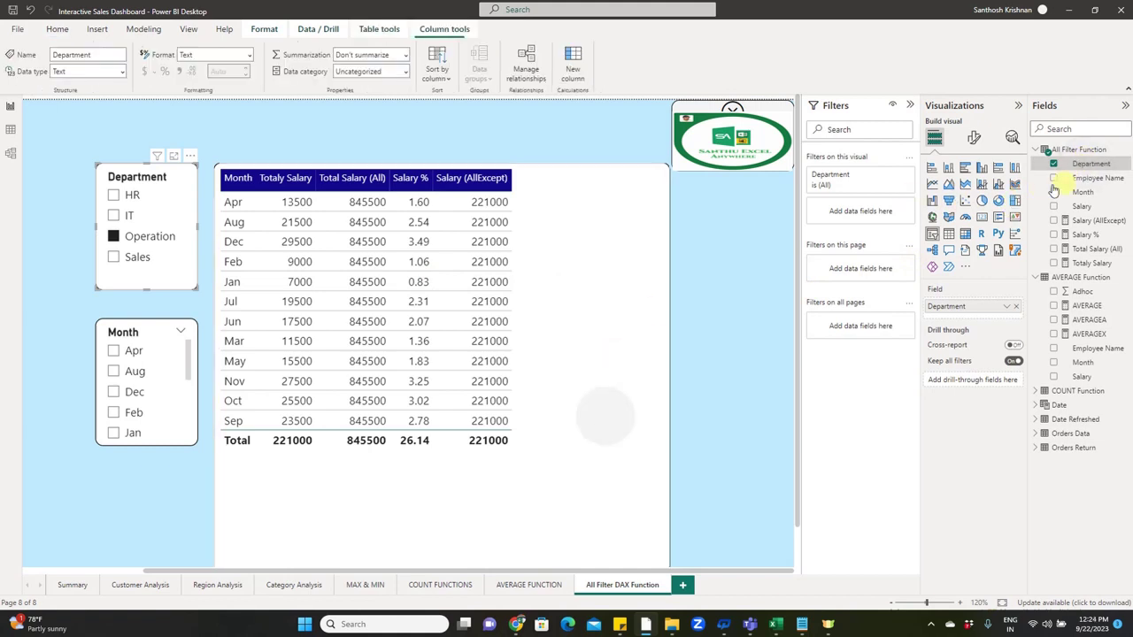
left_click_drag(1087, 165, 974, 306)
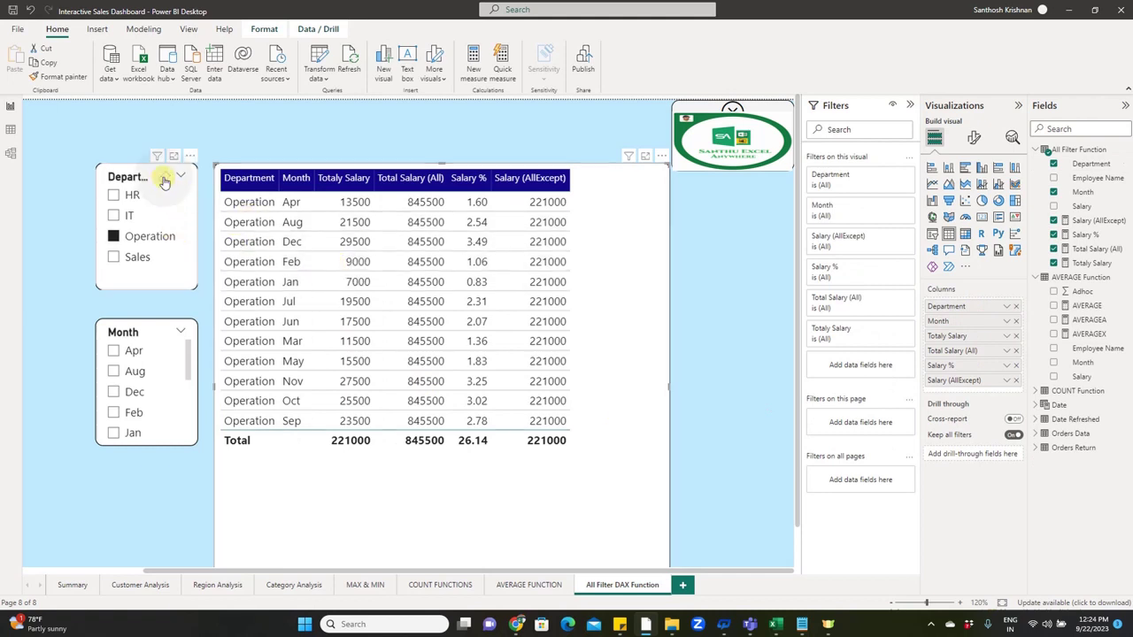
left_click(164, 180)
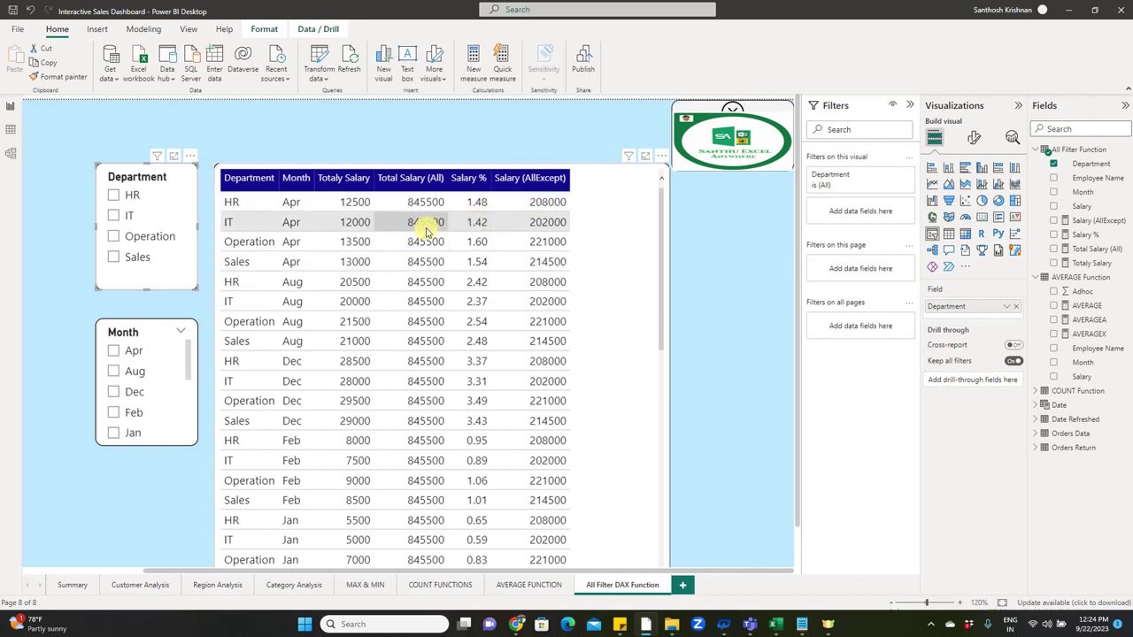
left_click(609, 285)
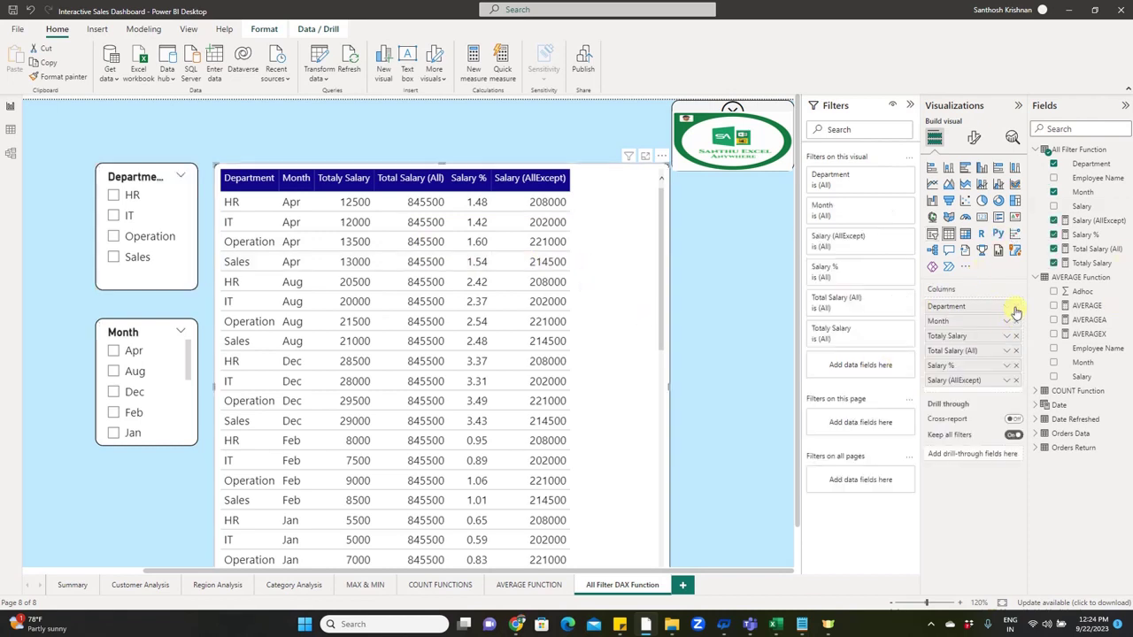
left_click(1016, 307)
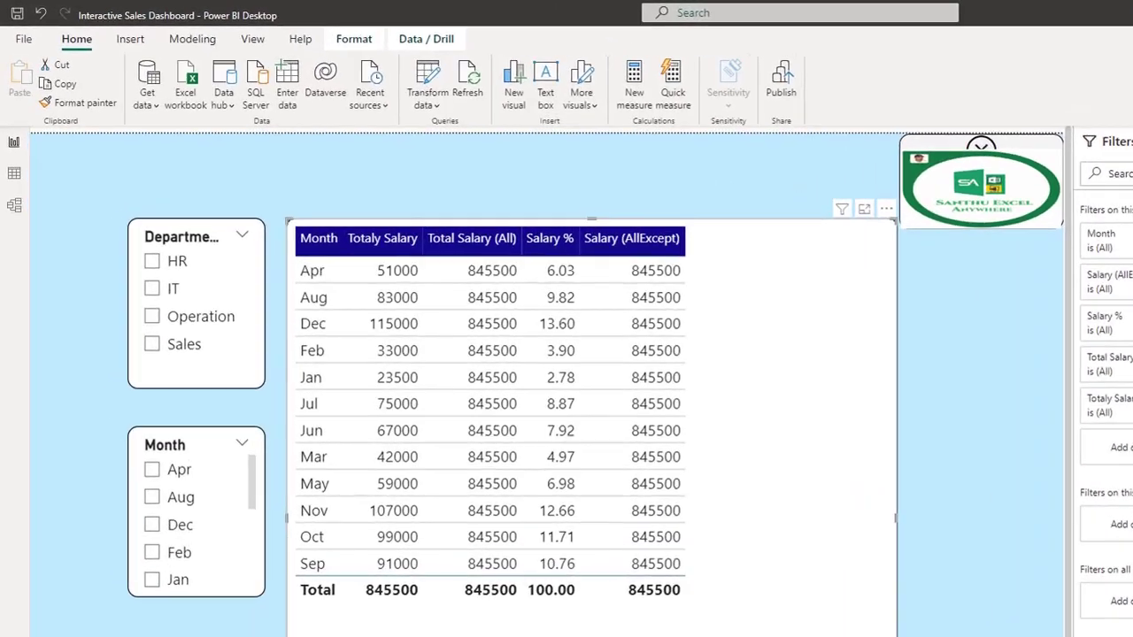
Step: Write Salary (AllSelected) = CALCULATE([Totaly Salary], ALLSELECTED('All Filter Function'[Department]))
left_click(338, 86)
type("Salary (AllSelected) =")
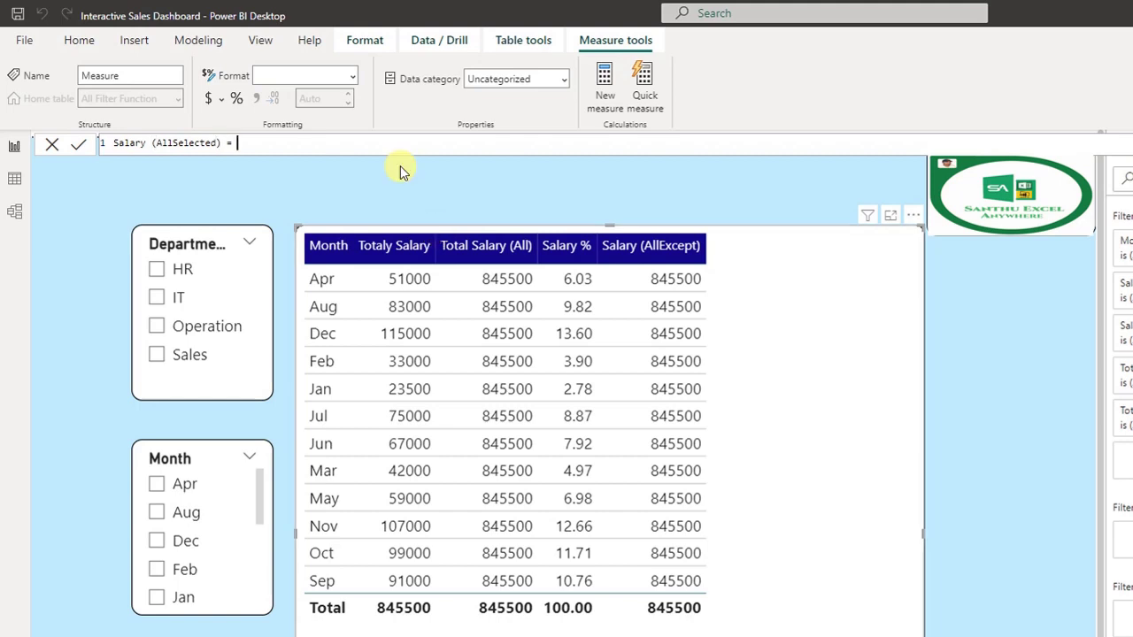
key("End")
type("Calc")
key("Tab")
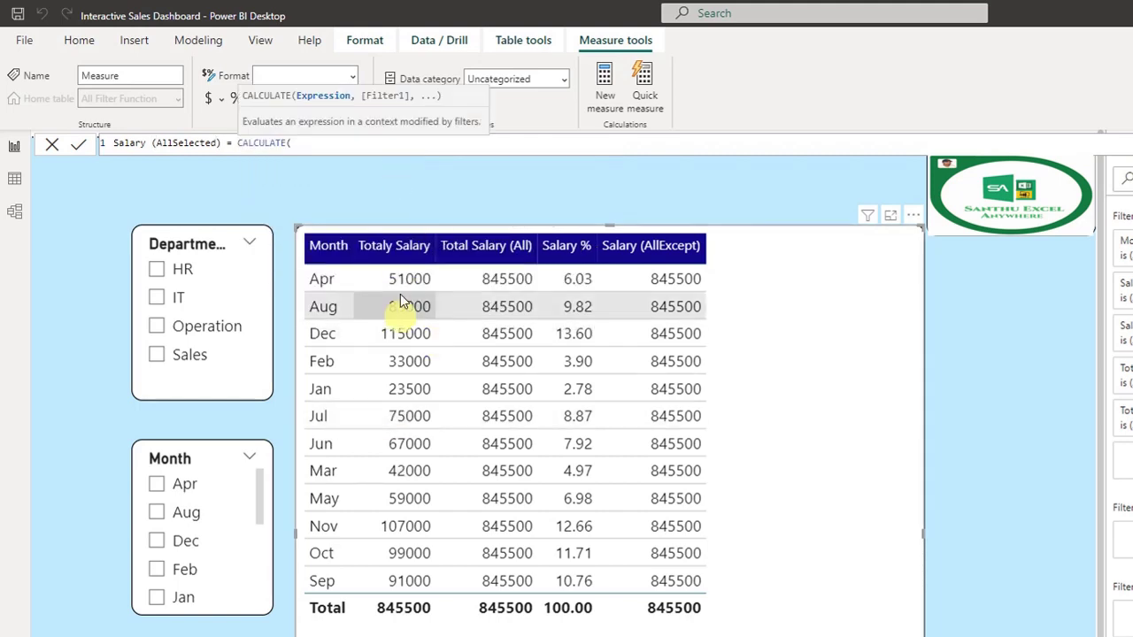
type("Total")
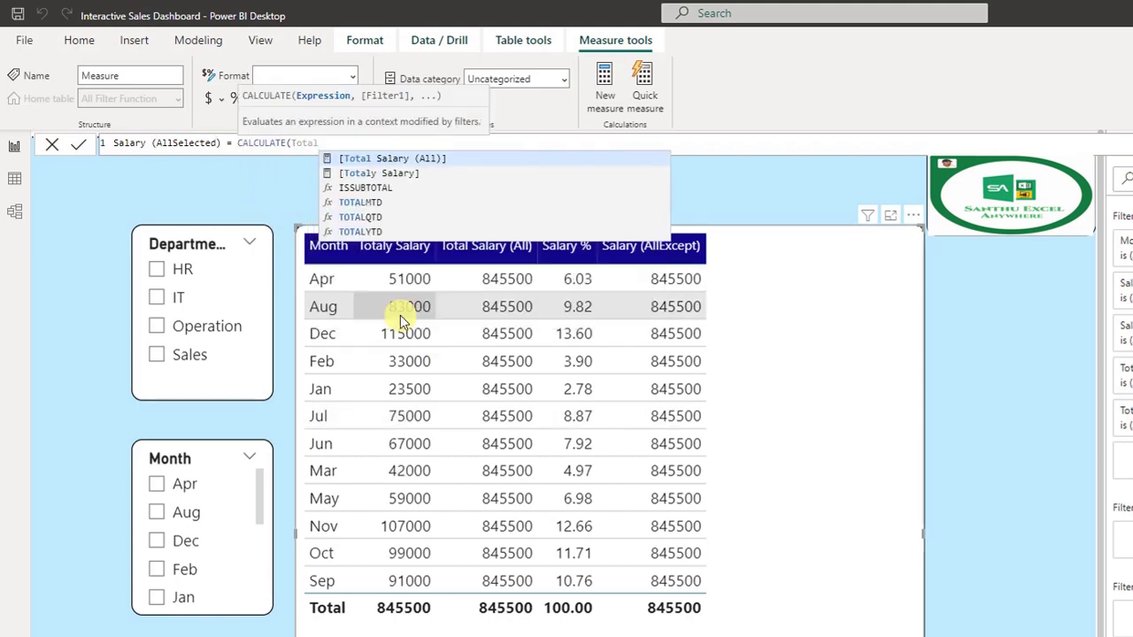
left_click(401, 176)
type(",")
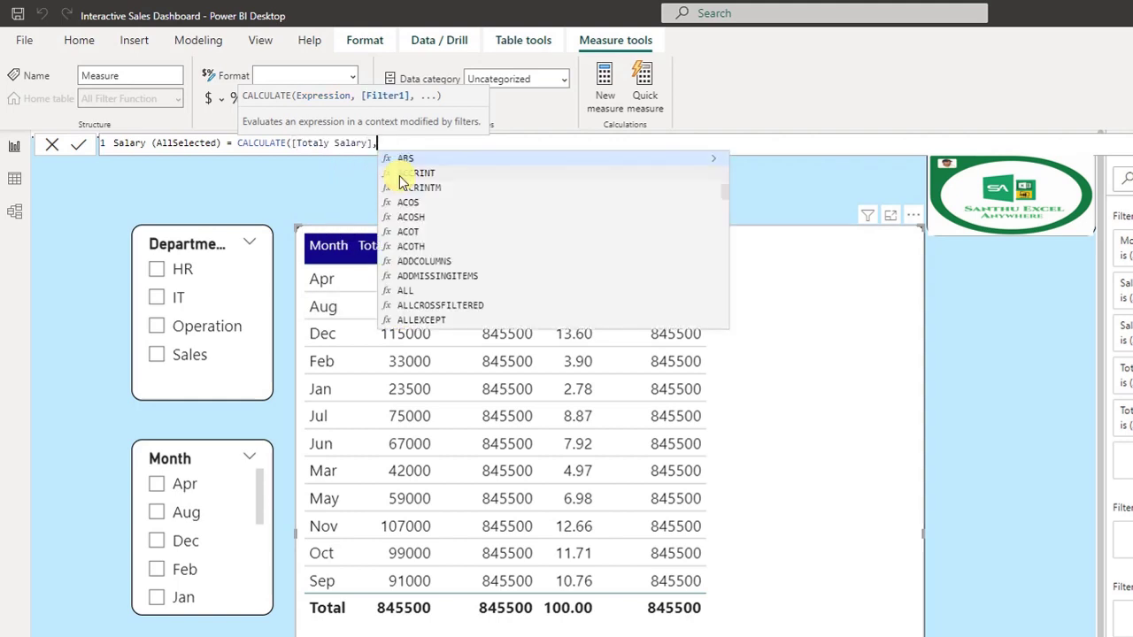
type("All")
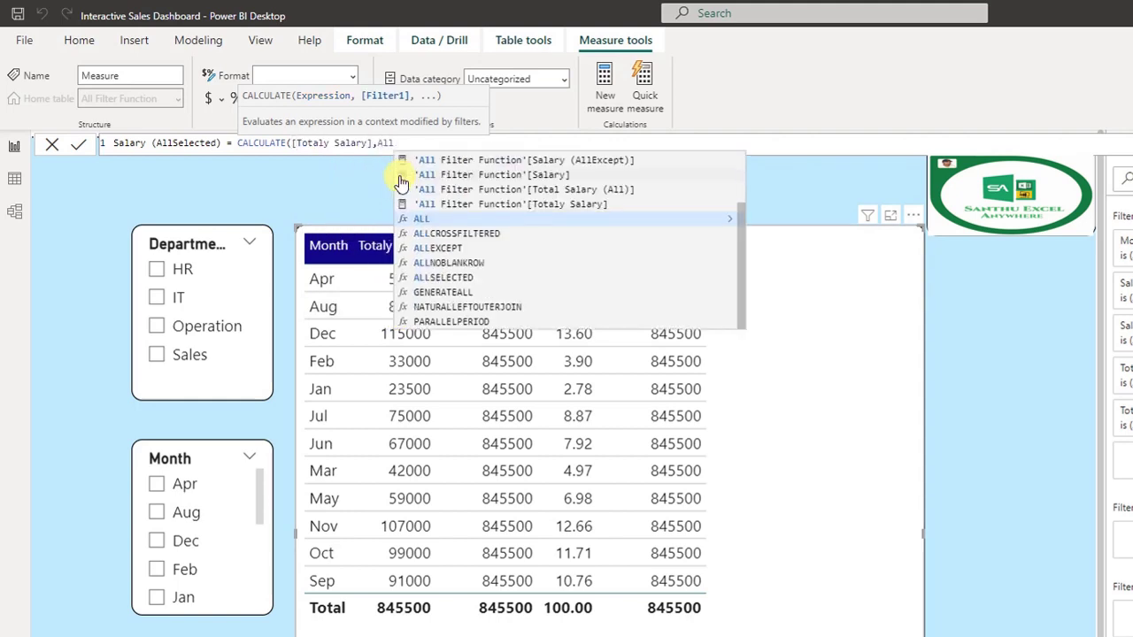
type("Sel")
key("Tab")
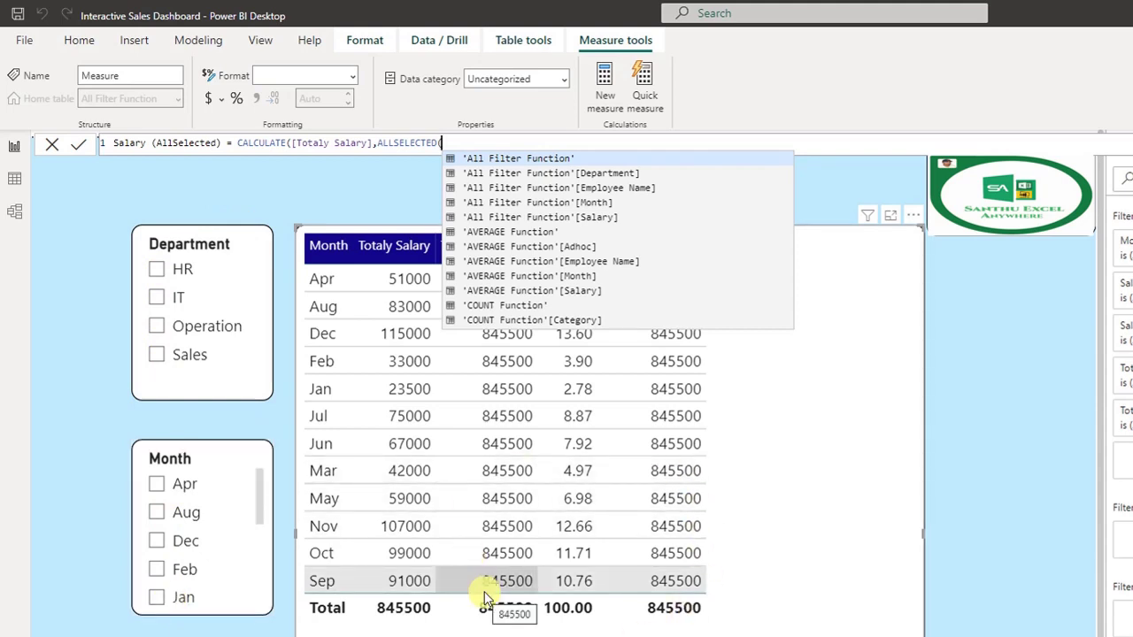
type("D")
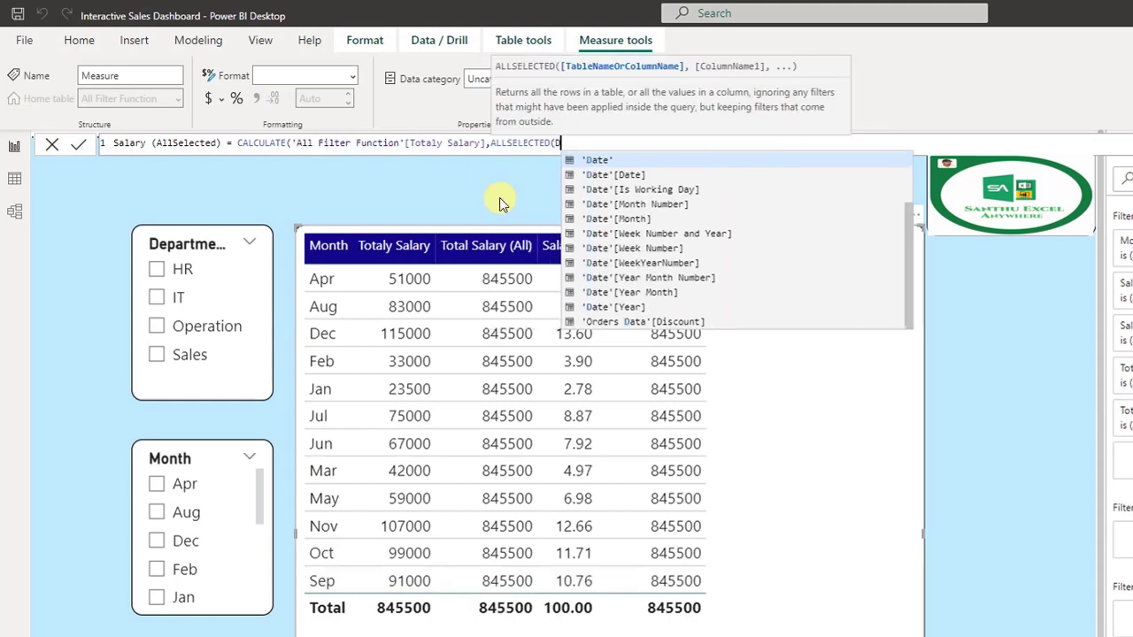
type("epar")
key("Tab")
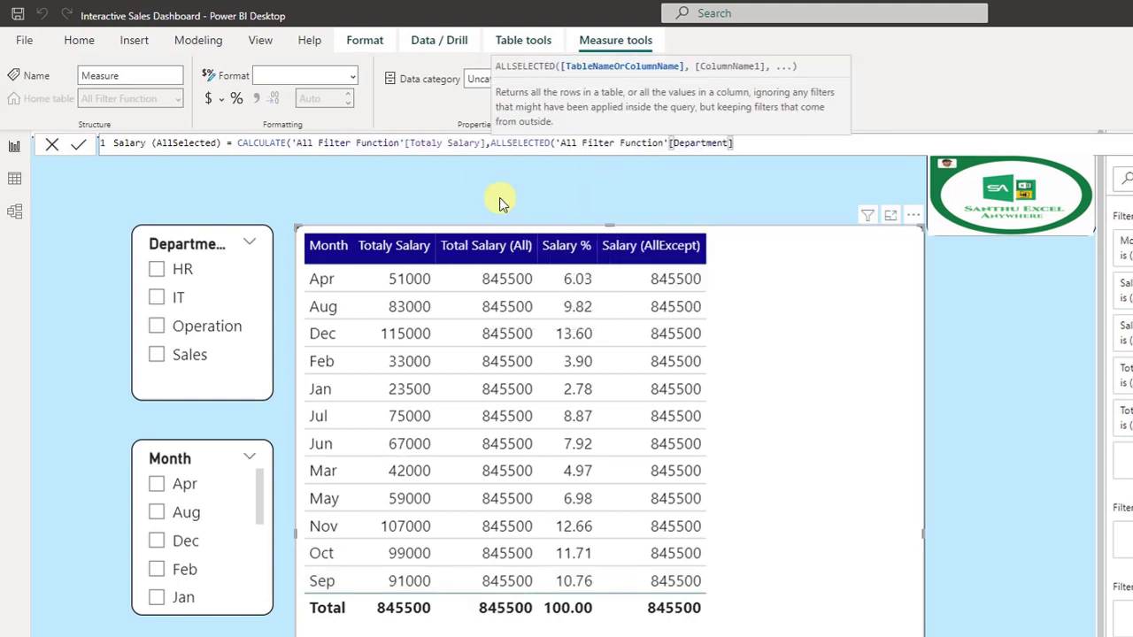
type("))")
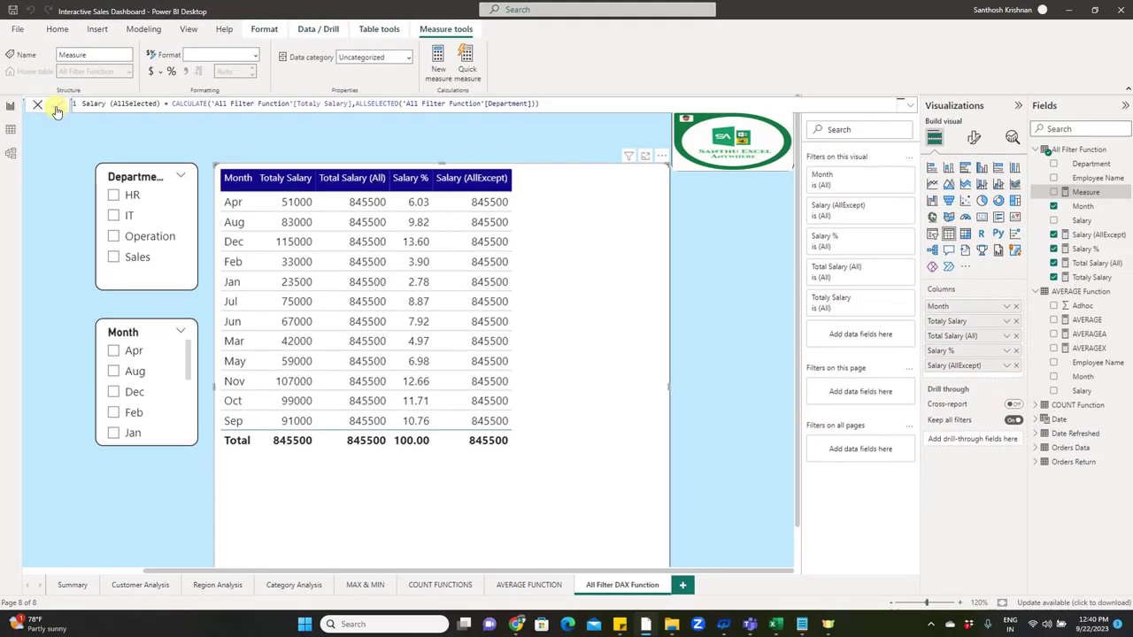
Step: Commit Salary (AllSelected) and add it as a column in the salary table
left_click(55, 105)
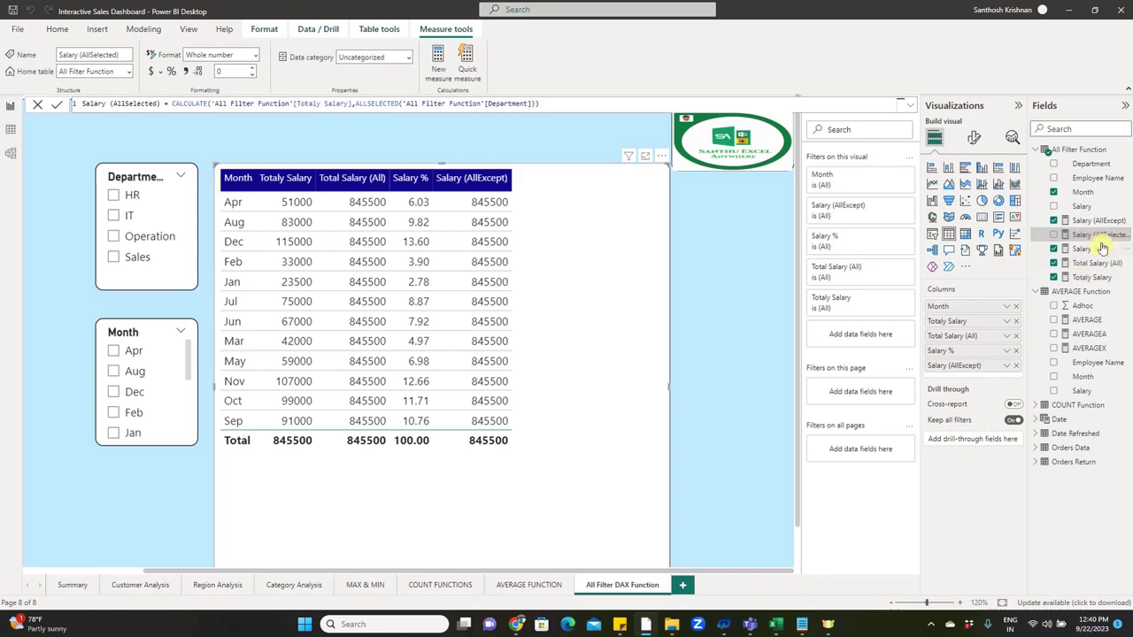
mouse_move(1096, 237)
left_mouse_down()
mouse_move(571, 268)
mouse_move(586, 269)
left_mouse_up()
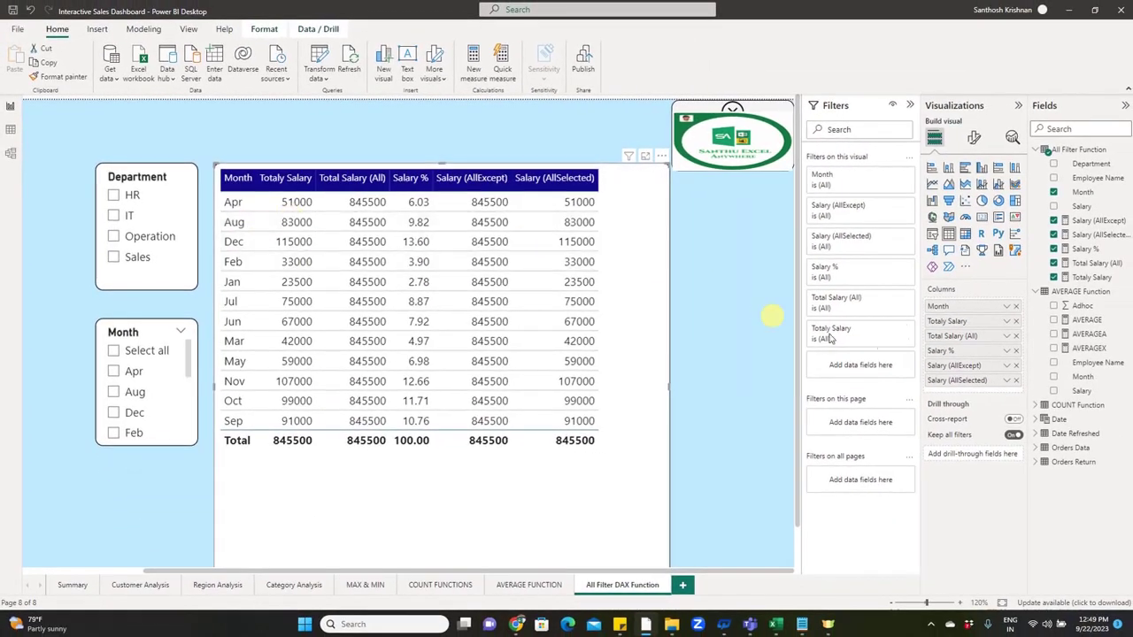
Step: Replace Month with Department as the table's first column
left_click(1017, 306)
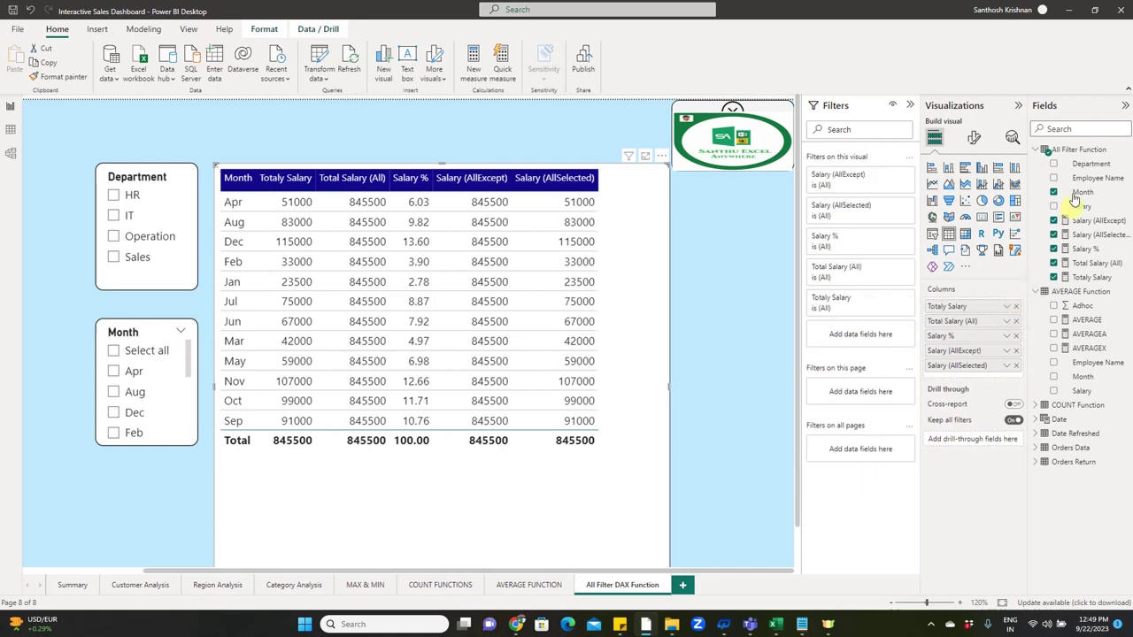
left_click_drag(1089, 165, 993, 305)
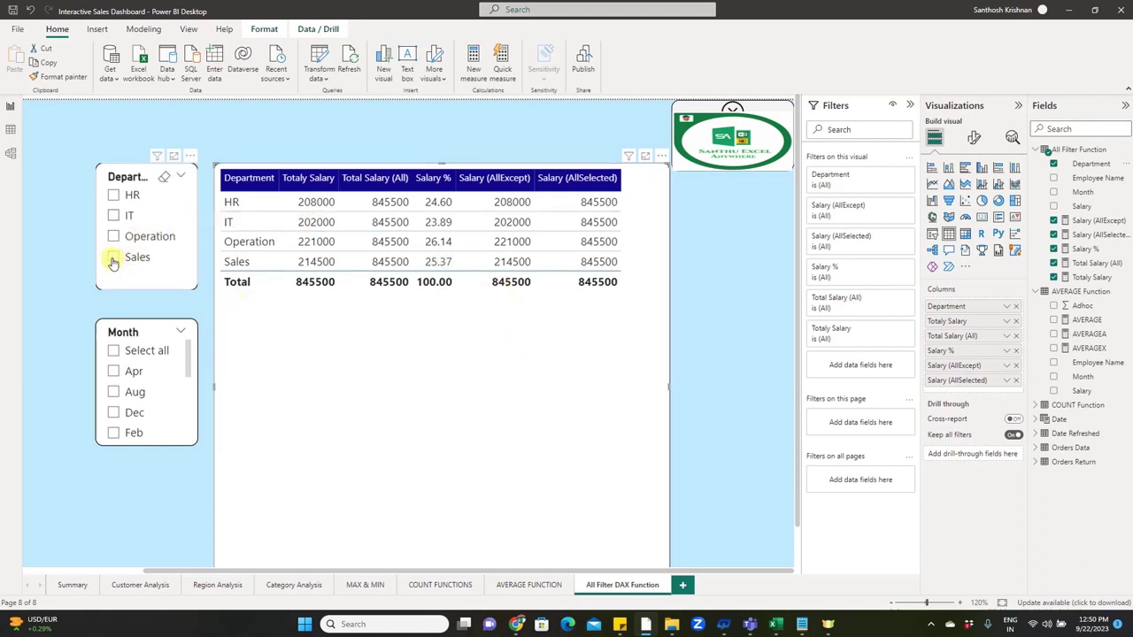
left_click(113, 257)
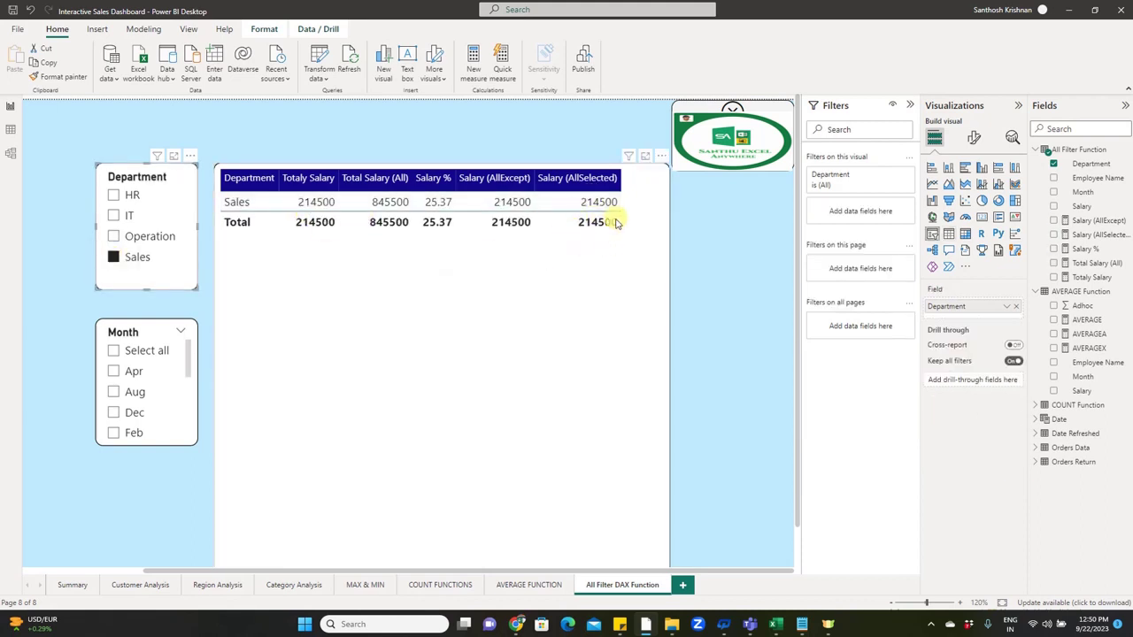
left_click(114, 237)
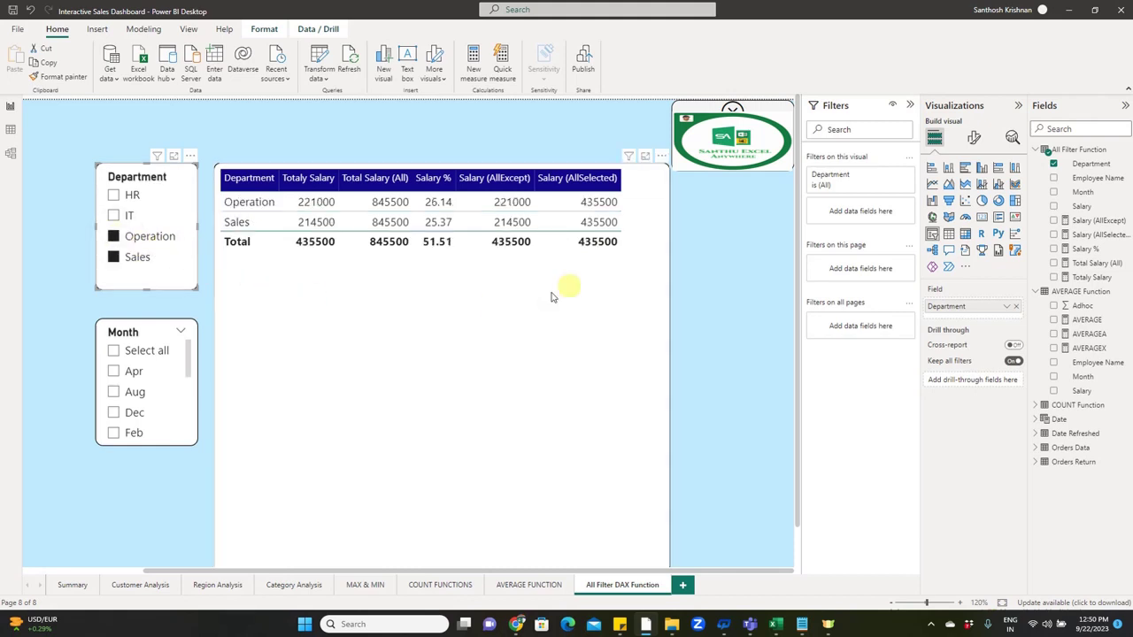
left_click(142, 321)
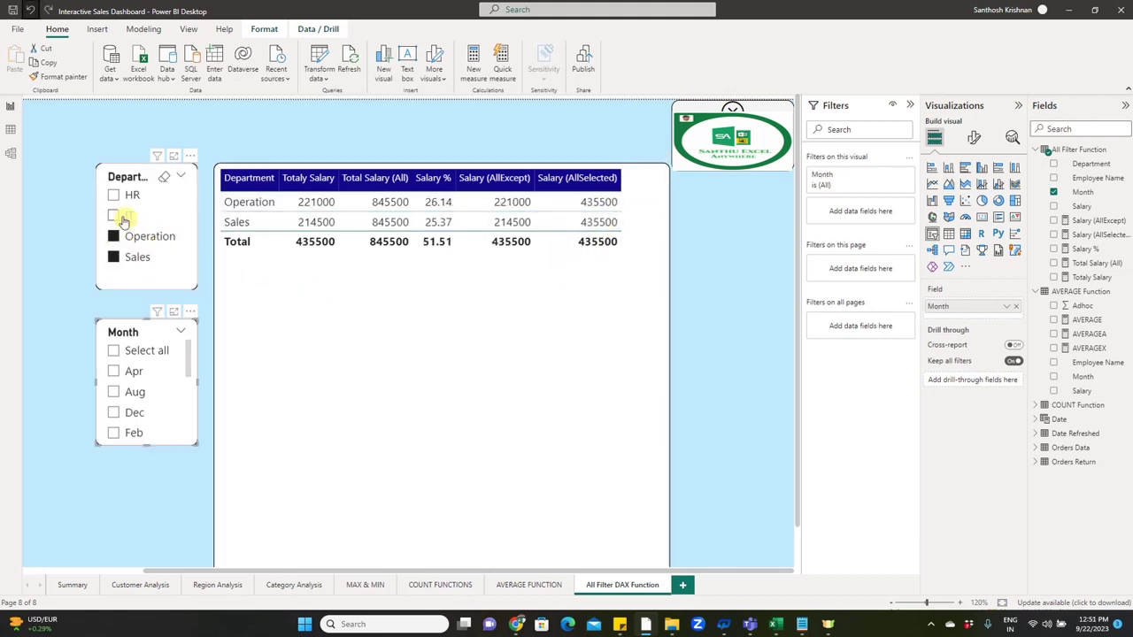
left_click(115, 217)
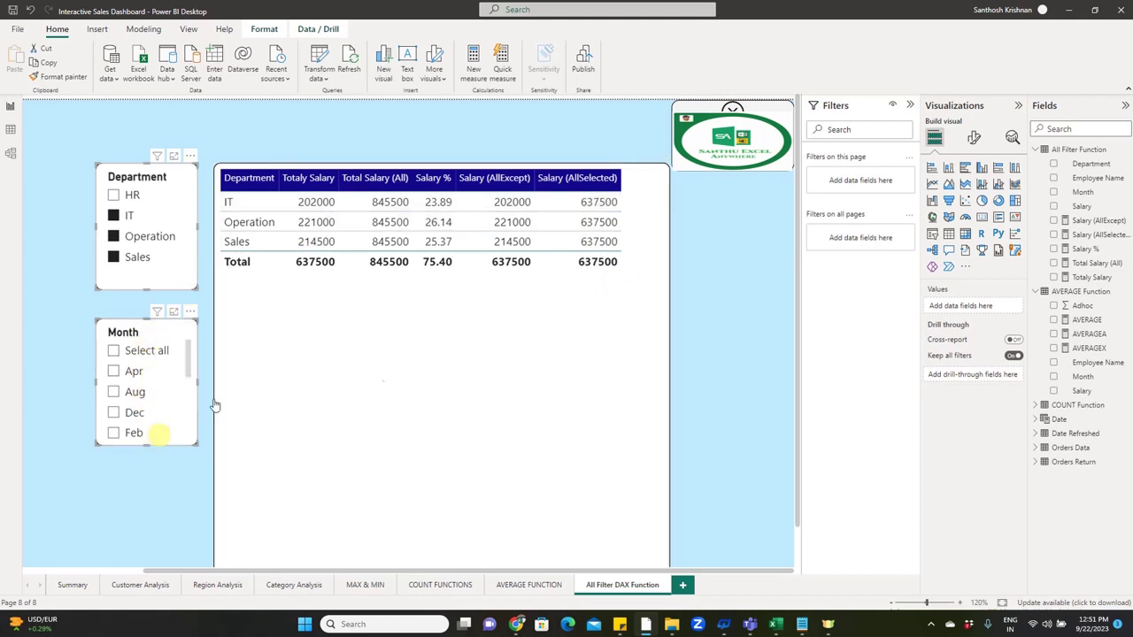
left_click(438, 372)
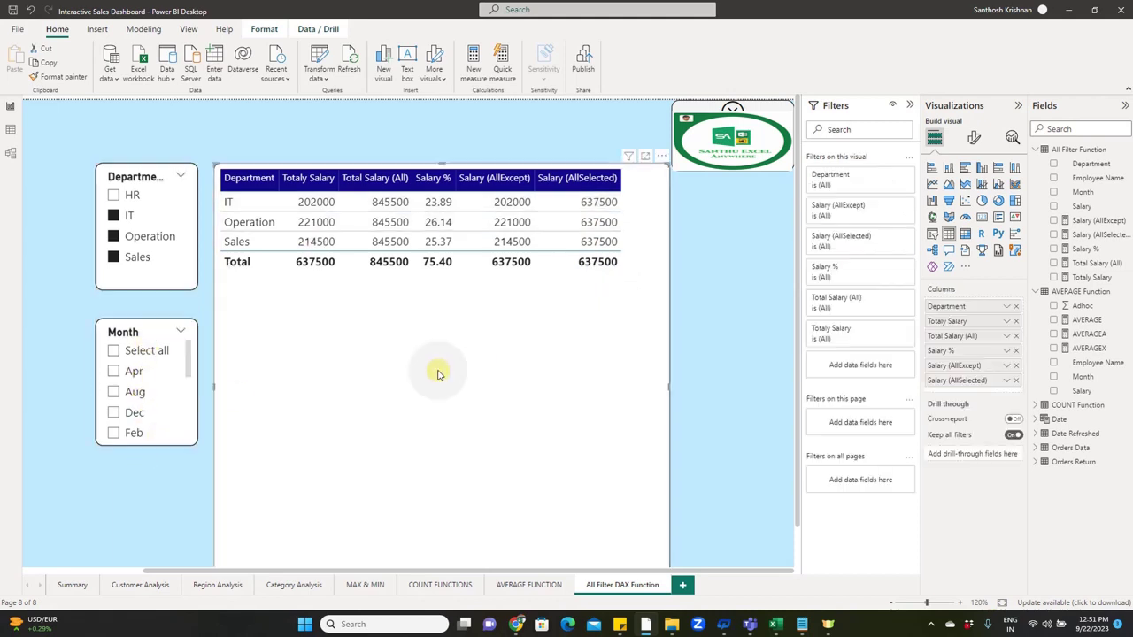
left_click(168, 178)
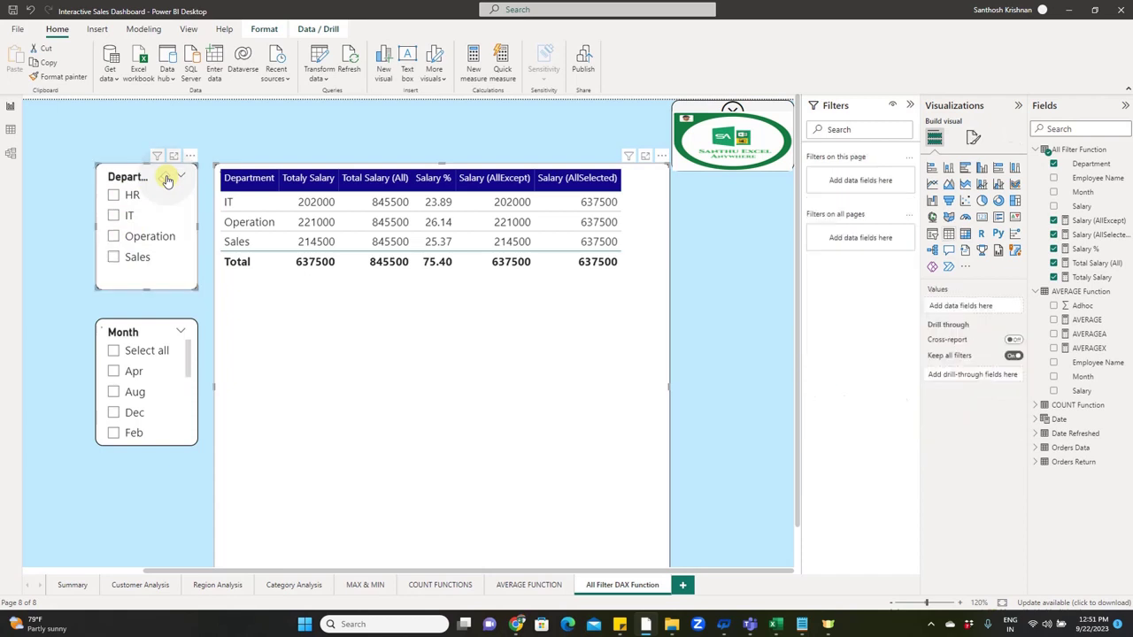
left_click(696, 352)
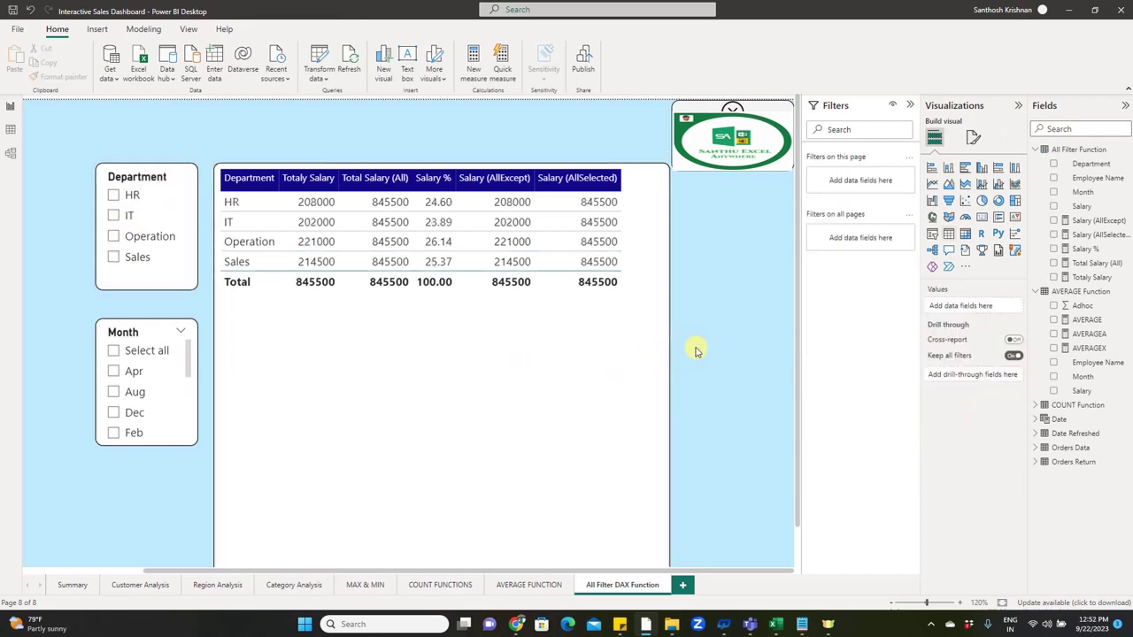